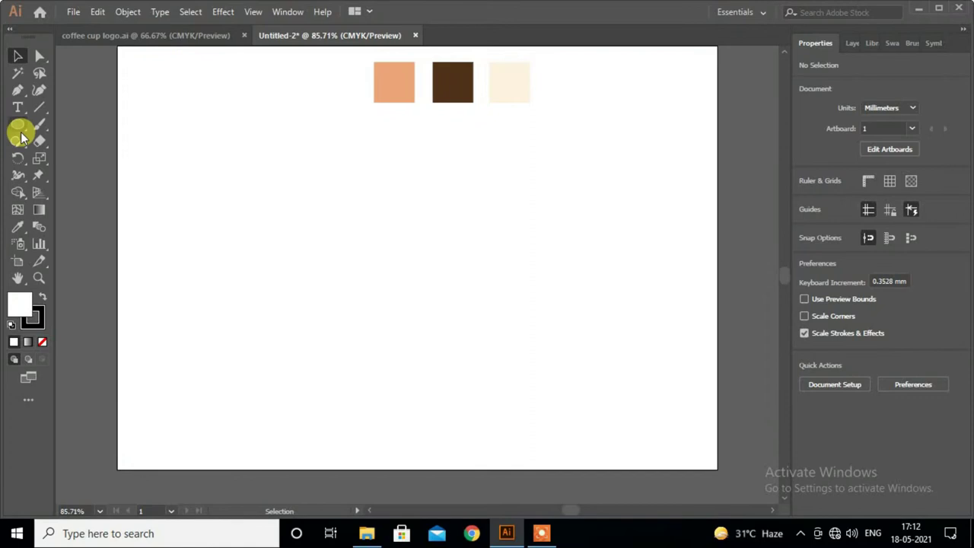
Step: Open the shape tools flyout in the toolbar
{"action": "right_click", "coordinate": [20, 131]}
Step: Draw a circle, delete its top anchor and join it into a straight-topped half-circle
{"action": "left_click", "coordinate": [62, 157]}
{"action": "left_click_drag", "start_coordinate": [417, 293], "coordinate": [476, 375]}
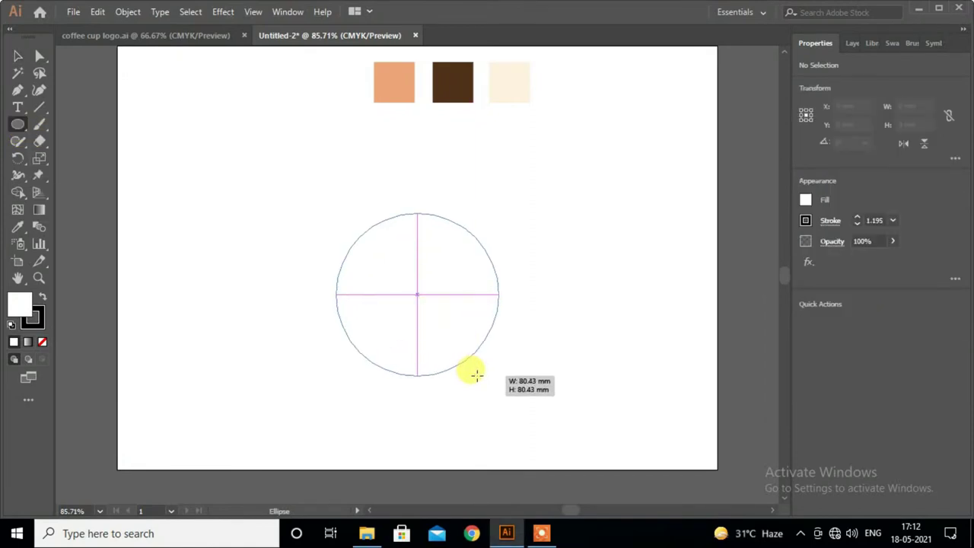
{"action": "left_click", "coordinate": [18, 55]}
{"action": "left_click", "coordinate": [40, 55]}
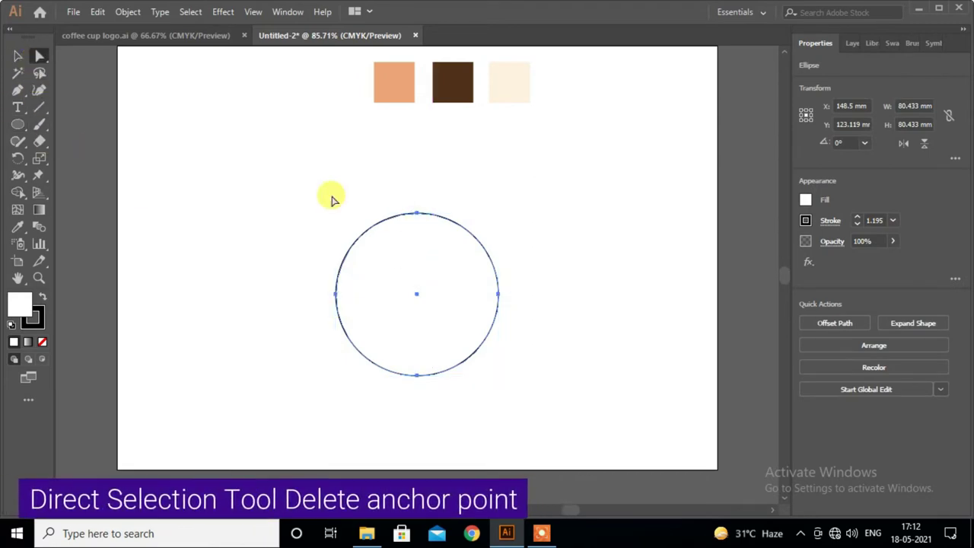
{"action": "left_click", "coordinate": [416, 215]}
{"action": "key", "text": "Delete"}
{"action": "key", "text": "ctrl+j"}
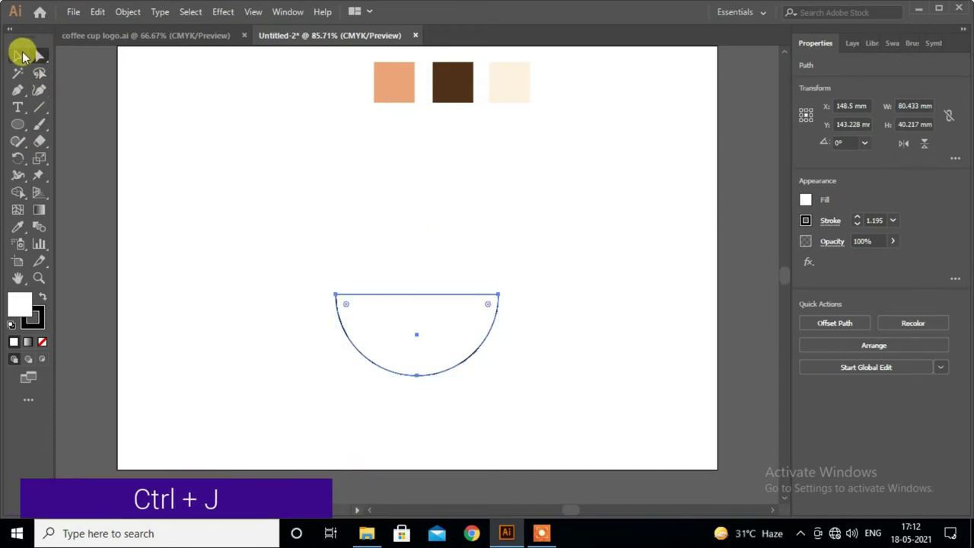
Step: Move the half-circle higher and stretch it to about 54 mm tall
{"action": "left_click", "coordinate": [18, 55]}
{"action": "left_click_drag", "start_coordinate": [388, 290], "coordinate": [400, 202]}
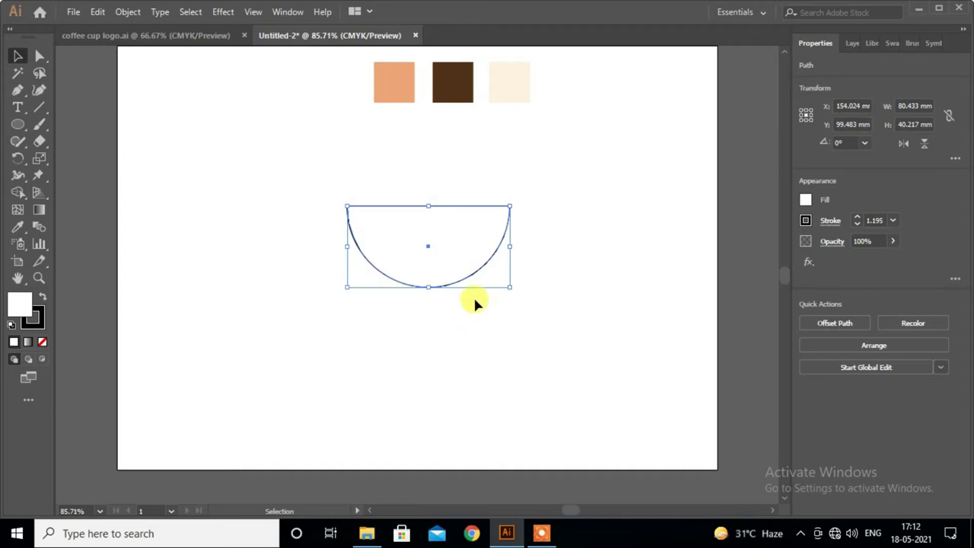
{"action": "left_click_drag", "start_coordinate": [428, 287], "coordinate": [428, 314]}
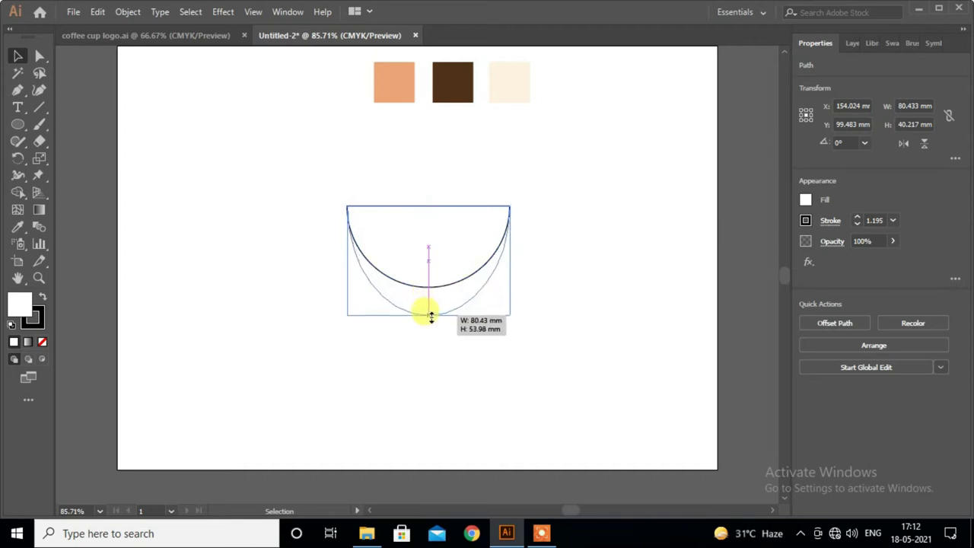
{"action": "left_click", "coordinate": [583, 317]}
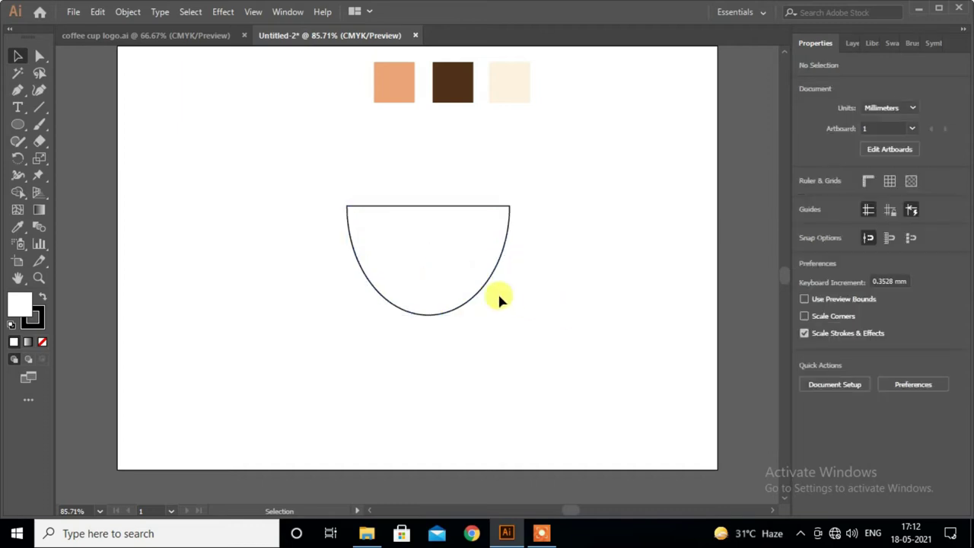
{"action": "left_click", "coordinate": [17, 124]}
Step: Draw a circle right of the cup and preview it in the Scale dialog
{"action": "left_click_drag", "start_coordinate": [606, 272], "coordinate": [652, 315]}
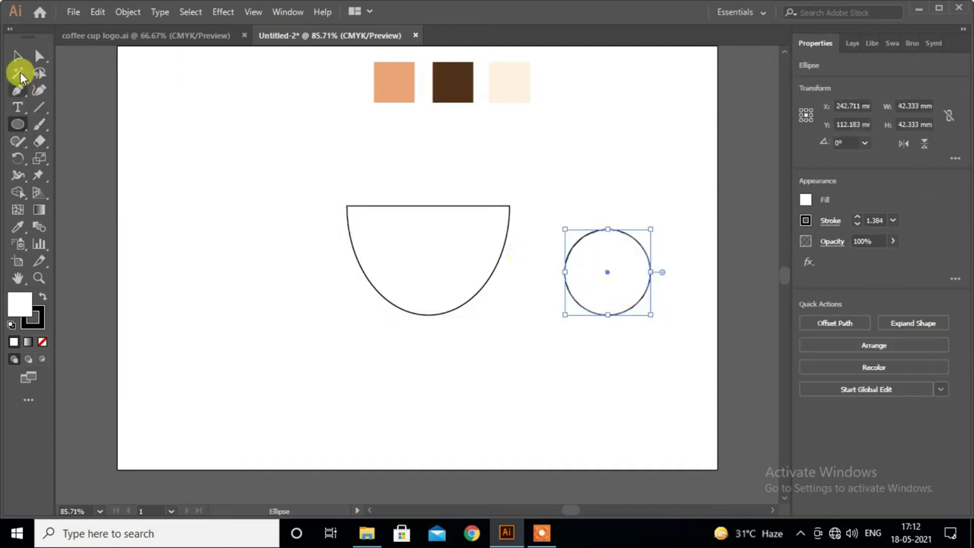
{"action": "right_click", "coordinate": [630, 248]}
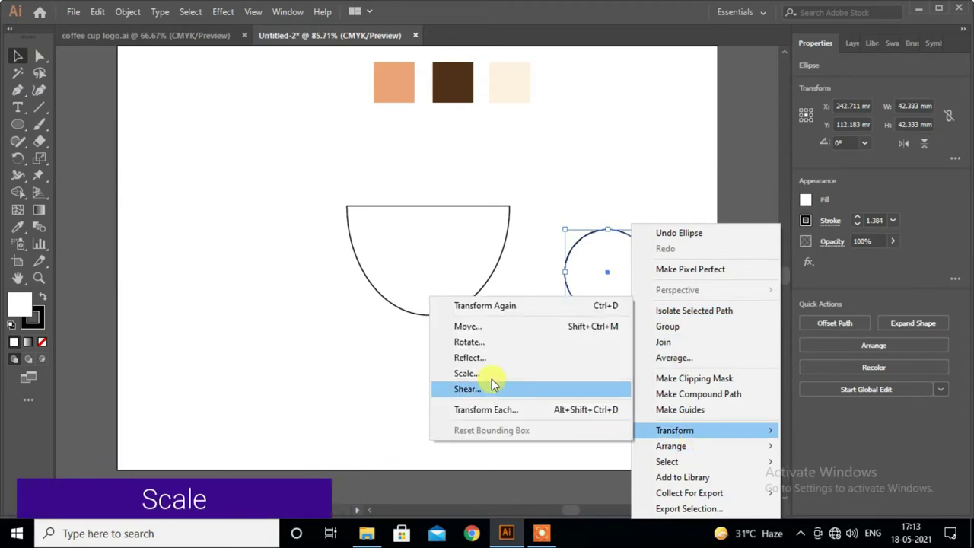
{"action": "left_click", "coordinate": [490, 373]}
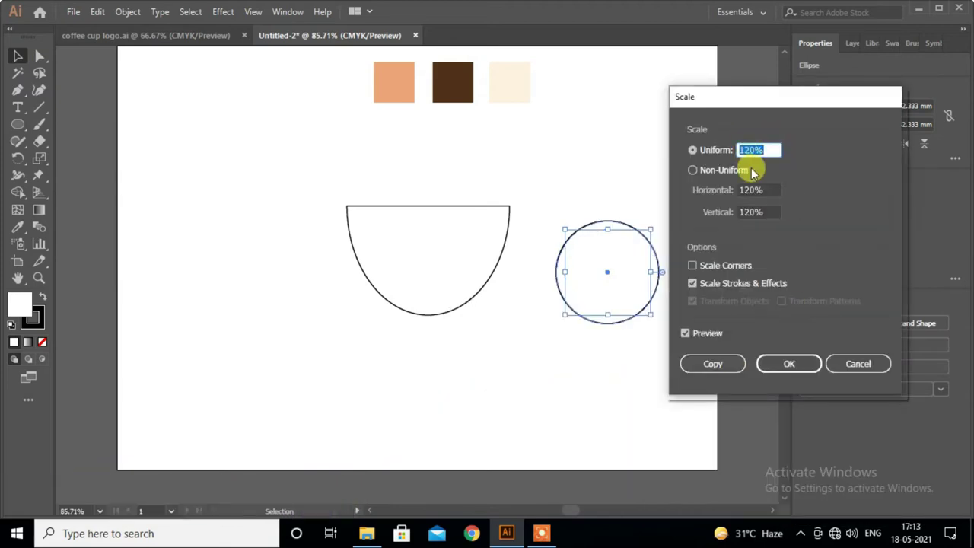
{"action": "left_click", "coordinate": [686, 333]}
{"action": "left_click", "coordinate": [686, 333]}
{"action": "left_click", "coordinate": [686, 333]}
{"action": "left_click", "coordinate": [686, 333]}
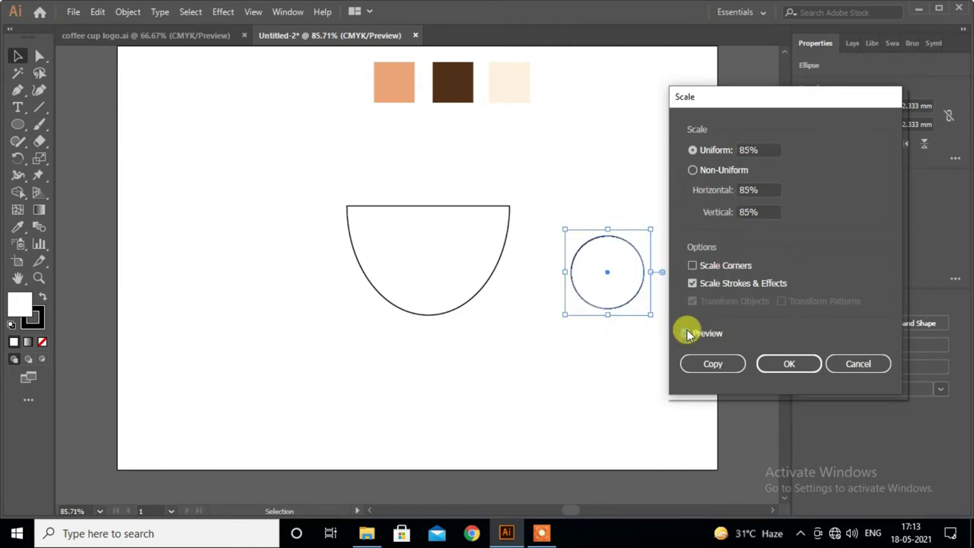
Step: Make a concentric 80% uniform scaled copy, then select both circles
{"action": "left_click", "coordinate": [743, 149]}
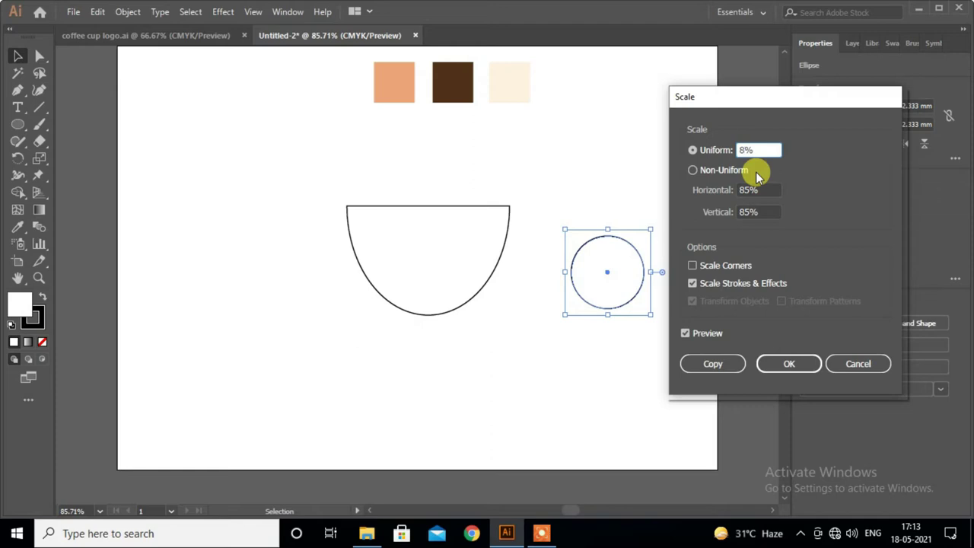
{"action": "type", "text": "0"}
{"action": "left_click", "coordinate": [686, 334]}
{"action": "left_click", "coordinate": [686, 334]}
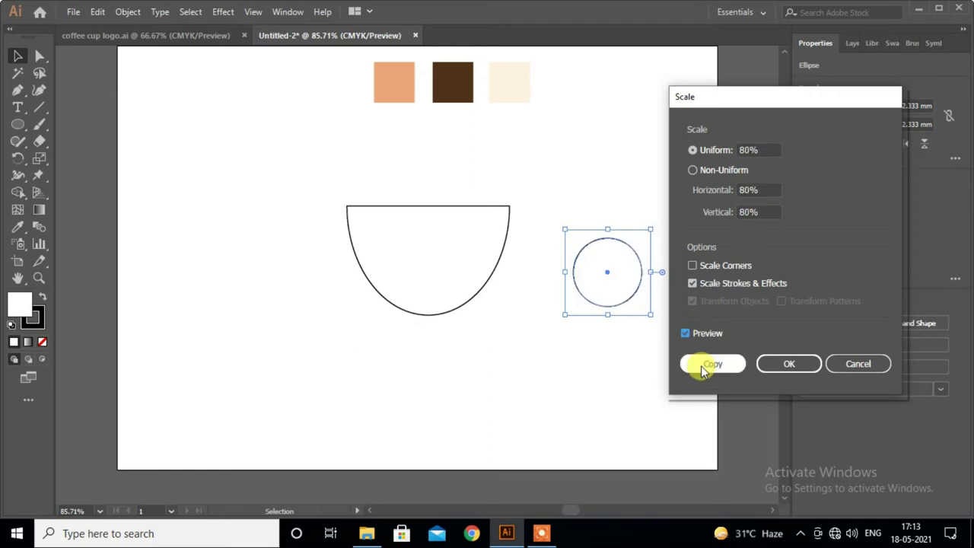
{"action": "left_click", "coordinate": [708, 363]}
{"action": "left_click", "coordinate": [690, 289]}
{"action": "left_click_drag", "start_coordinate": [666, 231], "coordinate": [619, 313]}
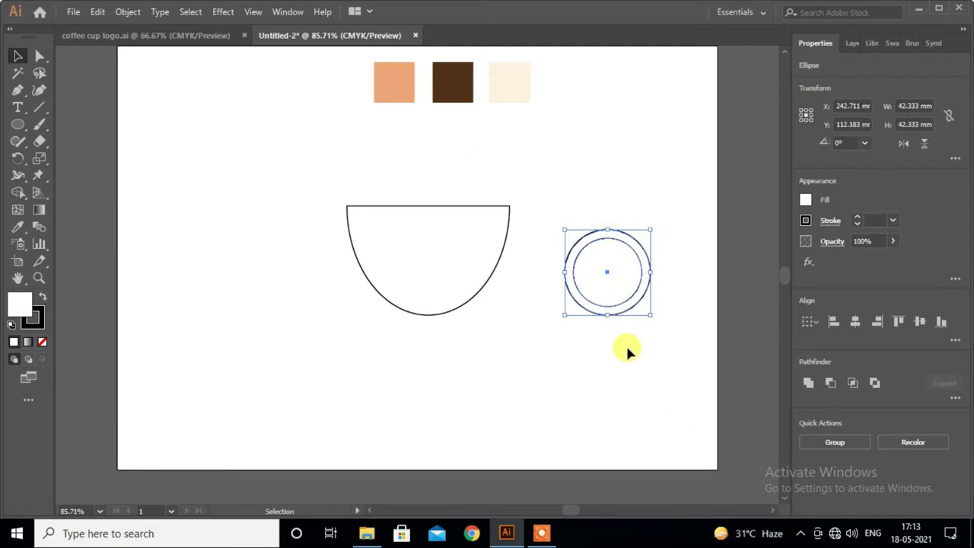
Step: Cut the inner circle out with Minus Front and squash the ring into a flatter oval
{"action": "left_click", "coordinate": [830, 383]}
{"action": "left_click", "coordinate": [668, 384]}
{"action": "left_click_drag", "start_coordinate": [645, 301], "coordinate": [566, 313]}
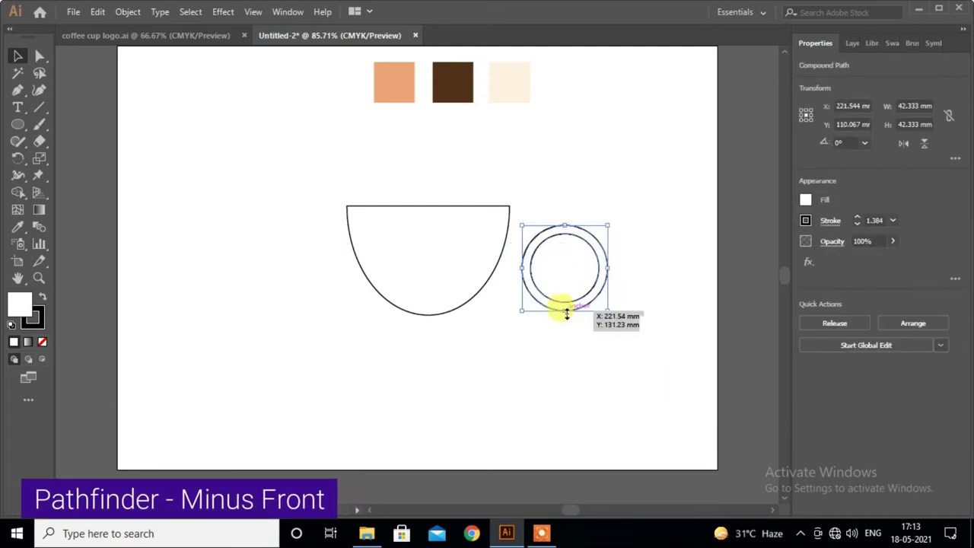
{"action": "left_click_drag", "start_coordinate": [566, 314], "coordinate": [565, 292]}
{"action": "left_click", "coordinate": [604, 325]}
Step: Tilt the oval ring to about 37 degrees and place it on the cup's right rim
{"action": "left_click", "coordinate": [599, 281]}
{"action": "left_click_drag", "start_coordinate": [615, 221], "coordinate": [584, 178]}
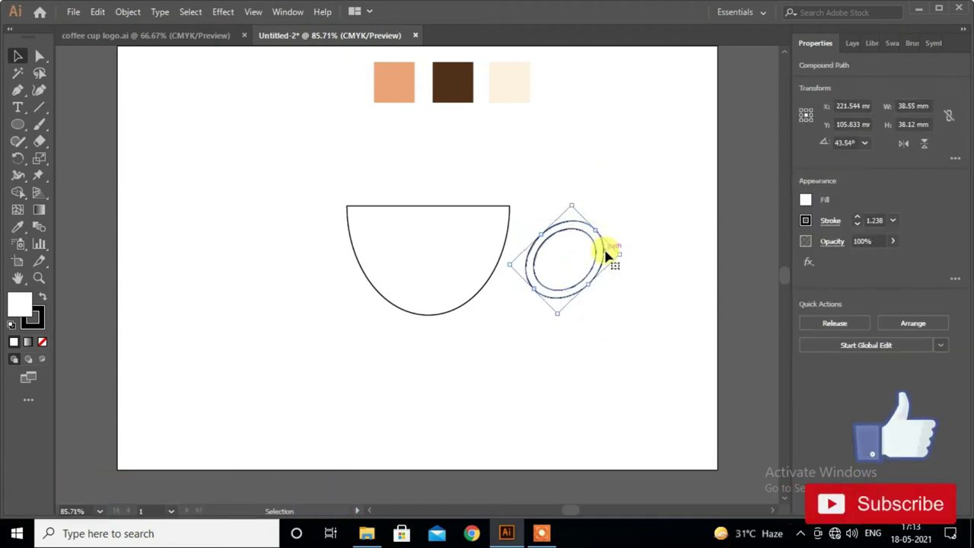
{"action": "left_click_drag", "start_coordinate": [607, 256], "coordinate": [553, 245]}
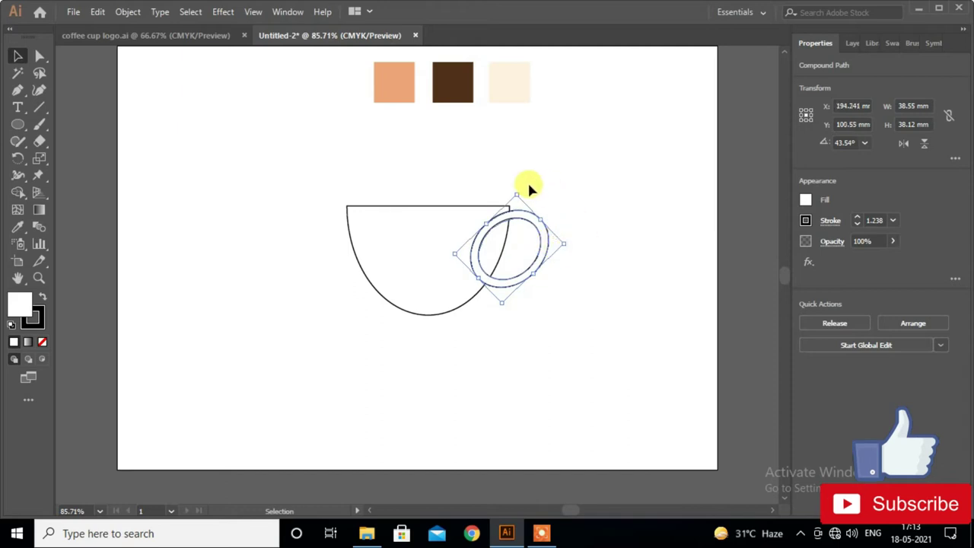
{"action": "left_click_drag", "start_coordinate": [525, 194], "coordinate": [550, 254]}
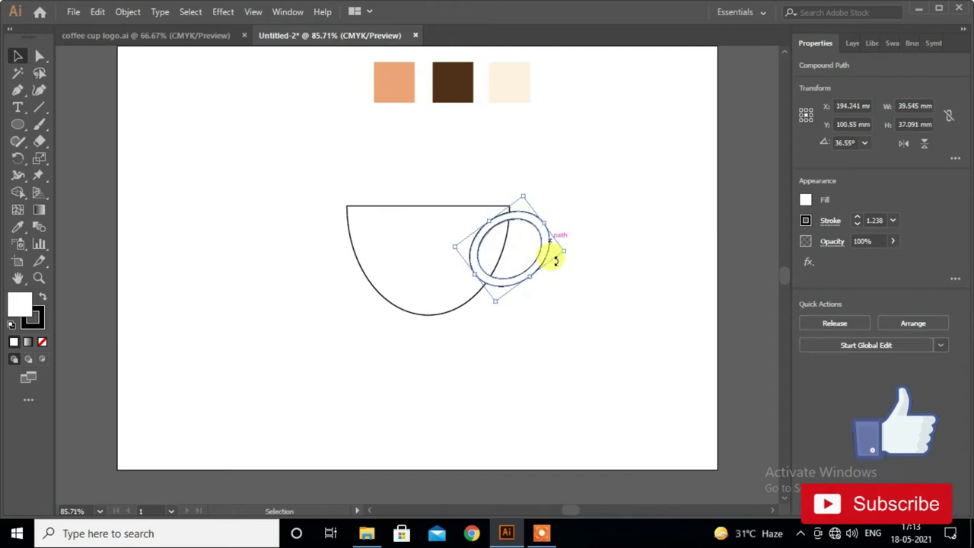
{"action": "key", "text": "Left"}
{"action": "key", "text": "Left"}
{"action": "key", "text": "Left"}
{"action": "key", "text": "Left"}
{"action": "key", "text": "Left"}
{"action": "key", "text": "Left"}
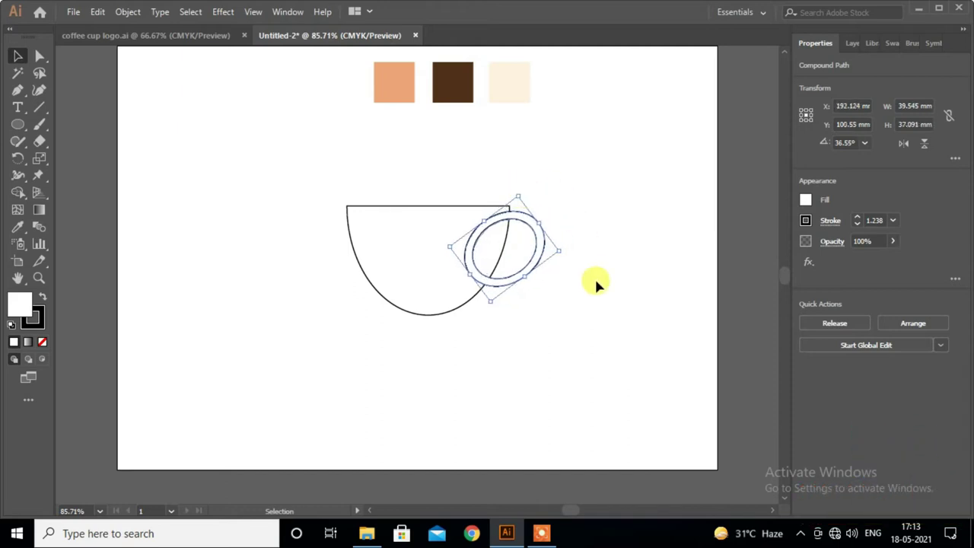
{"action": "left_click", "coordinate": [608, 367]}
Step: Unite the cup and ring into one cup-with-handle shape
{"action": "left_click_drag", "start_coordinate": [283, 228], "coordinate": [546, 294]}
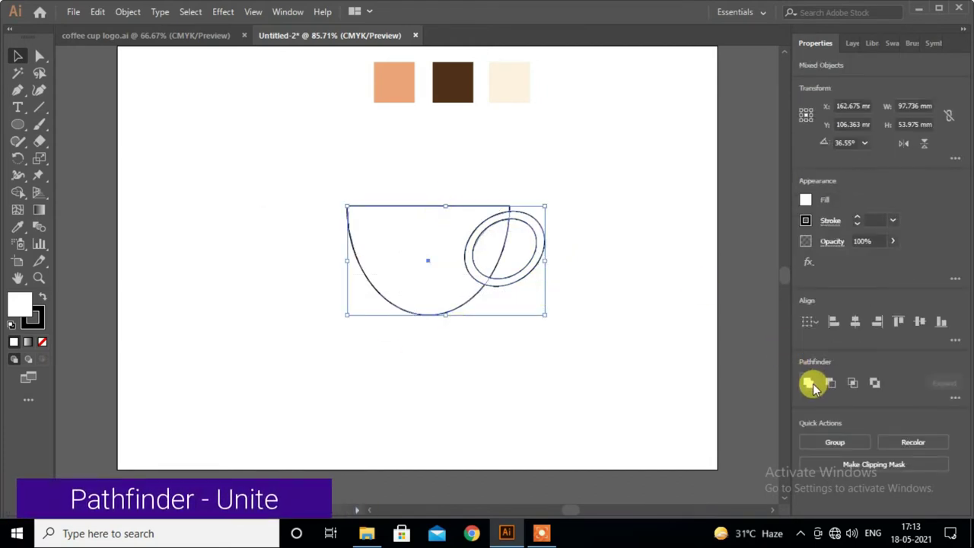
{"action": "left_click", "coordinate": [809, 383]}
{"action": "left_click", "coordinate": [497, 339]}
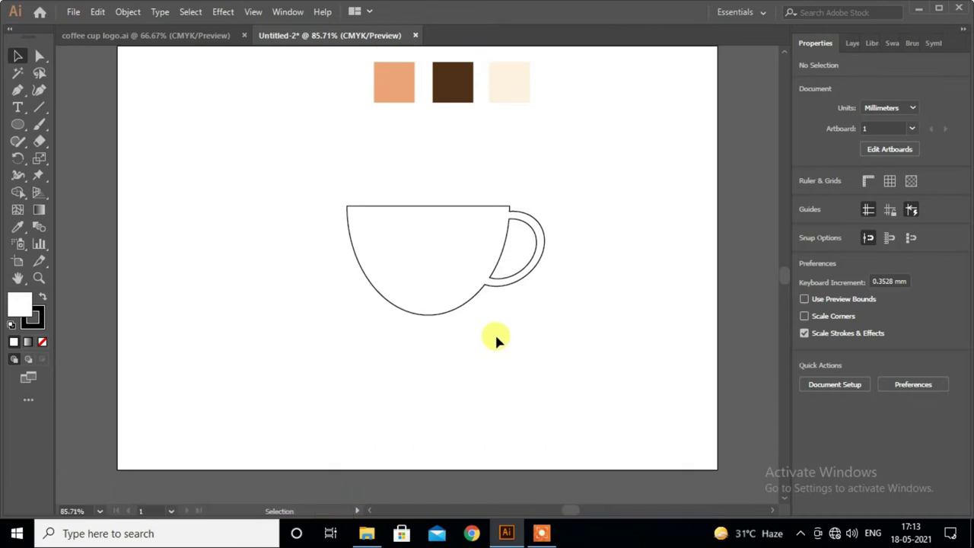
Step: Lower the cup and fill it with the light orange swatch using the Eyedropper
{"action": "left_click_drag", "start_coordinate": [426, 315], "coordinate": [426, 349]}
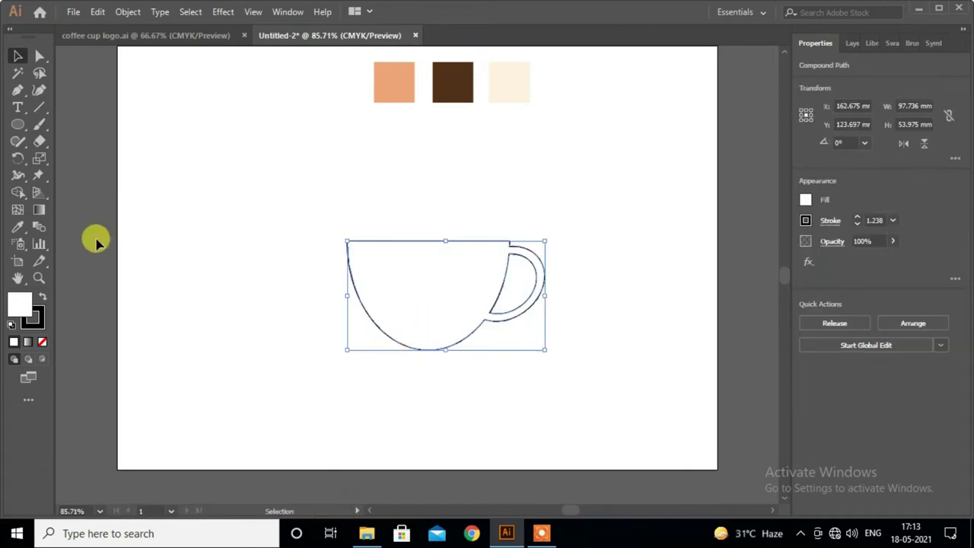
{"action": "left_click", "coordinate": [27, 228]}
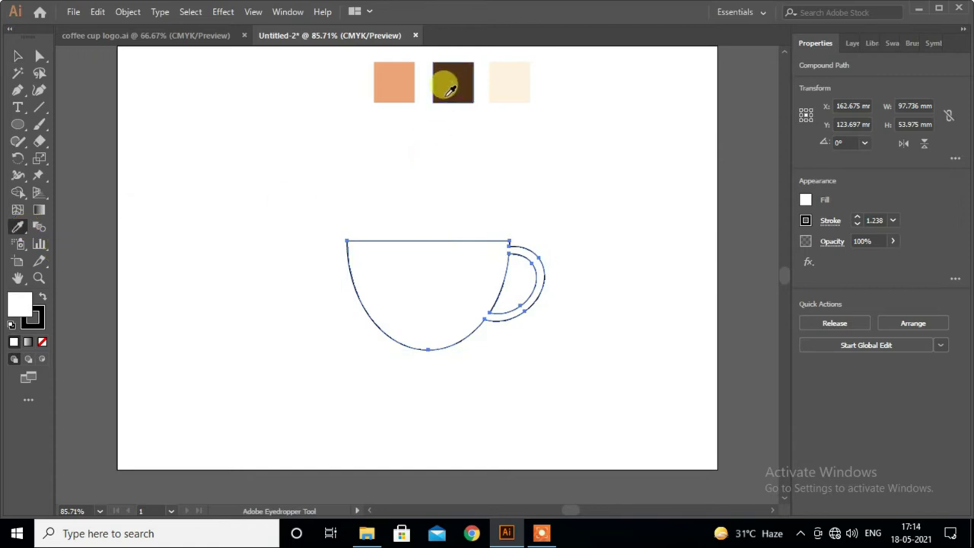
{"action": "left_click", "coordinate": [395, 82]}
{"action": "left_click", "coordinate": [17, 55]}
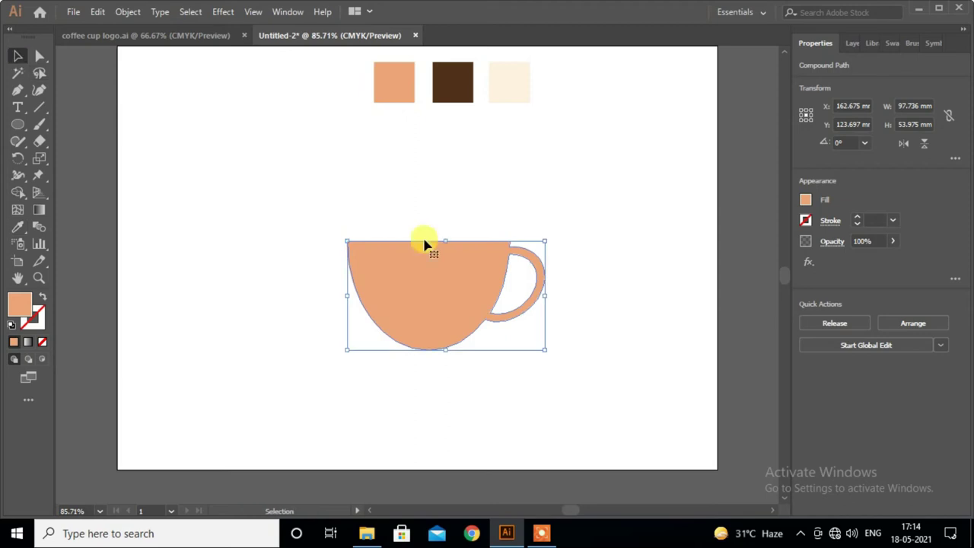
{"action": "key", "text": "ctrl+shift+a"}
{"action": "scroll", "coordinate": [449, 318], "scroll_direction": "up", "scroll_amount": 1}
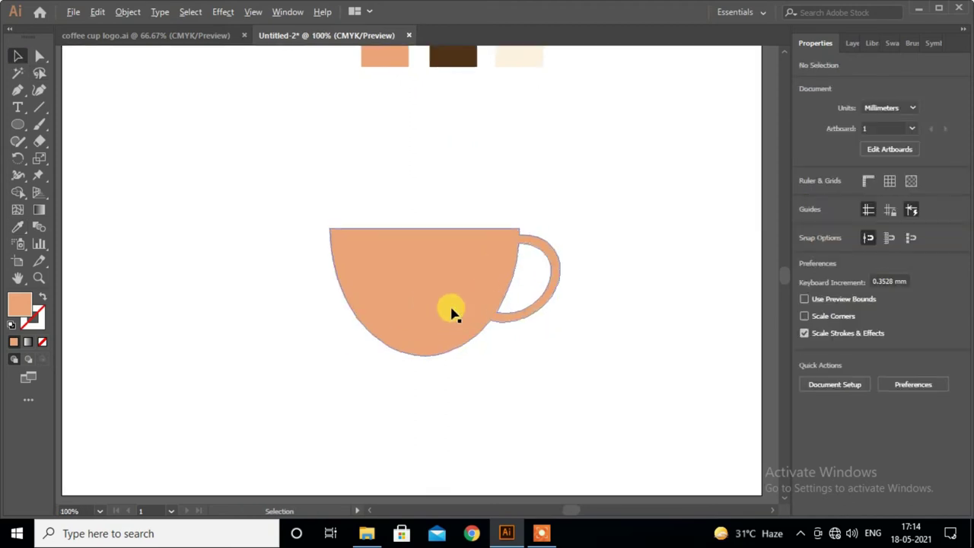
{"action": "scroll", "coordinate": [435, 306], "scroll_direction": "up", "scroll_amount": 1}
{"action": "scroll", "coordinate": [344, 256], "scroll_direction": "down", "scroll_amount": 1}
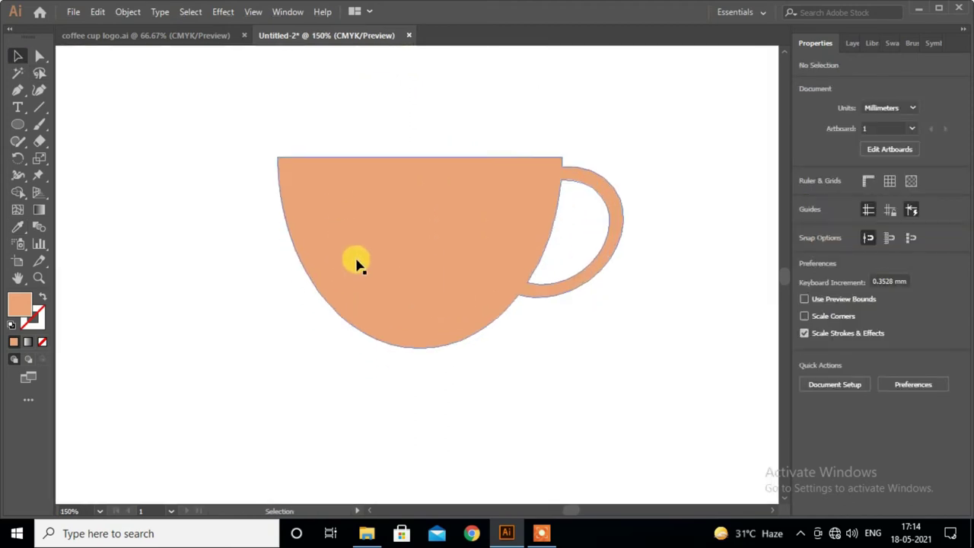
Step: Pen-draw a narrow sliver with a curved side inside the cup's upper-left edge
{"action": "left_click", "coordinate": [18, 90]}
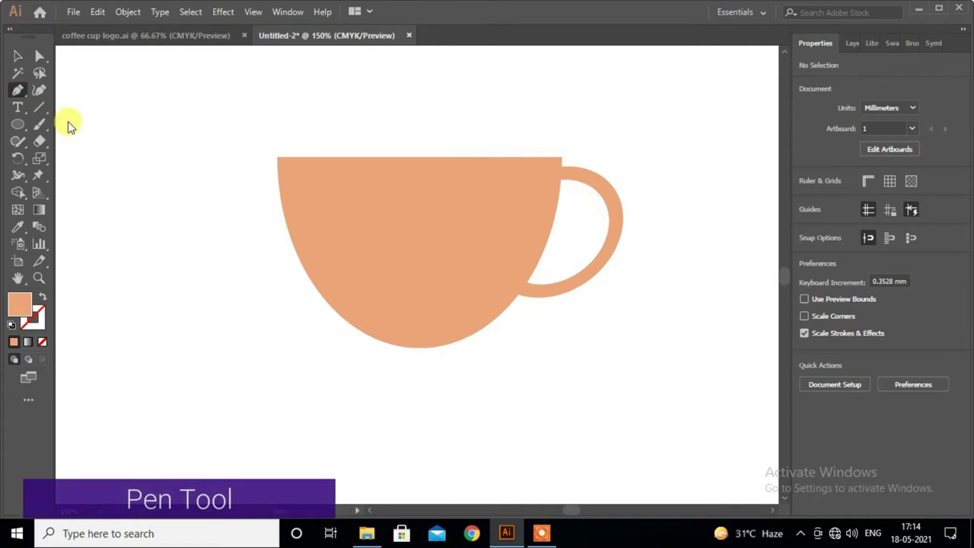
{"action": "left_click", "coordinate": [296, 176]}
{"action": "left_click", "coordinate": [332, 176]}
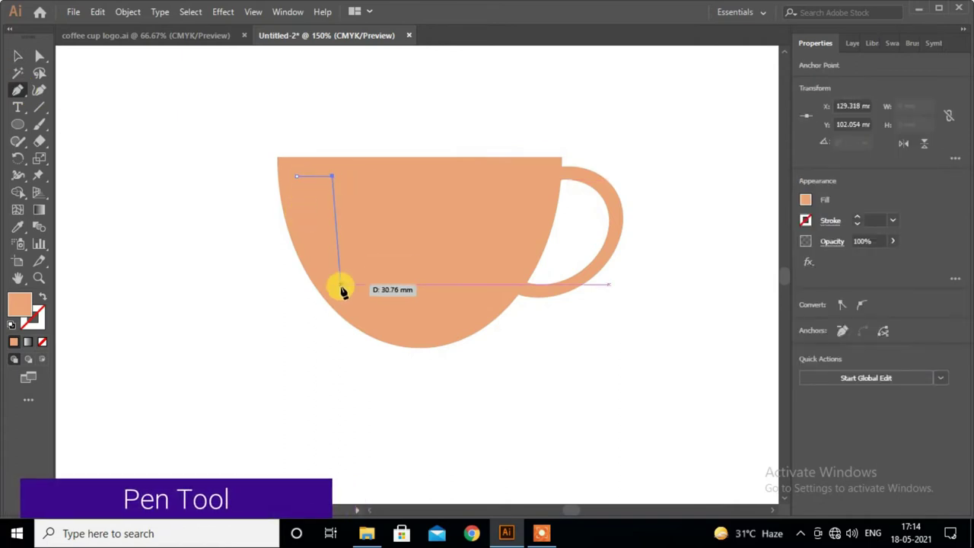
{"action": "left_click", "coordinate": [344, 281]}
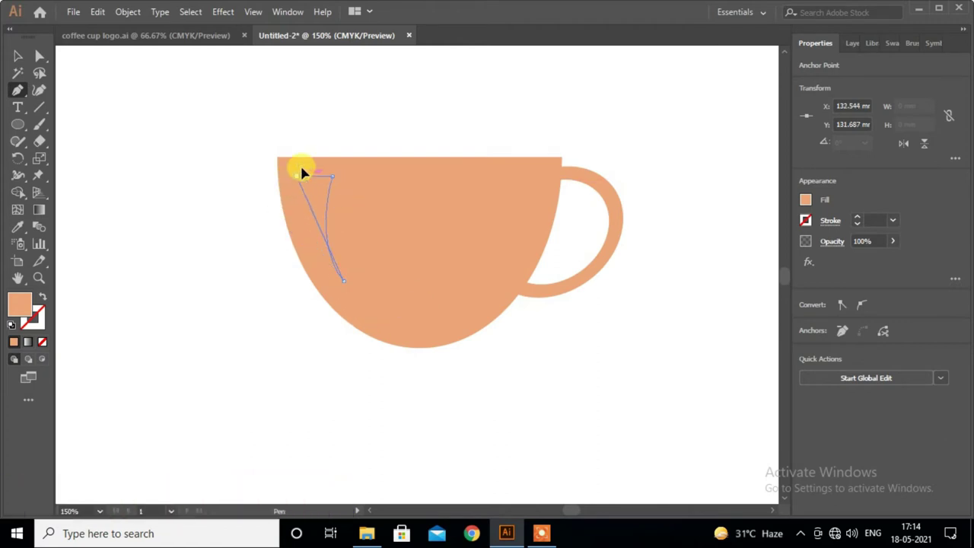
{"action": "left_click_drag", "start_coordinate": [287, 242], "coordinate": [296, 258]}
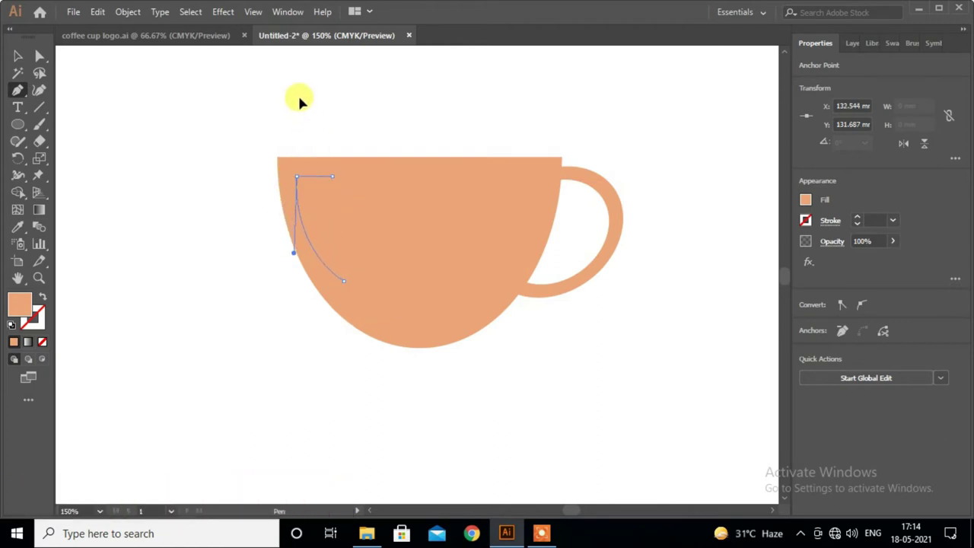
{"action": "left_click", "coordinate": [17, 56]}
{"action": "left_click", "coordinate": [191, 183]}
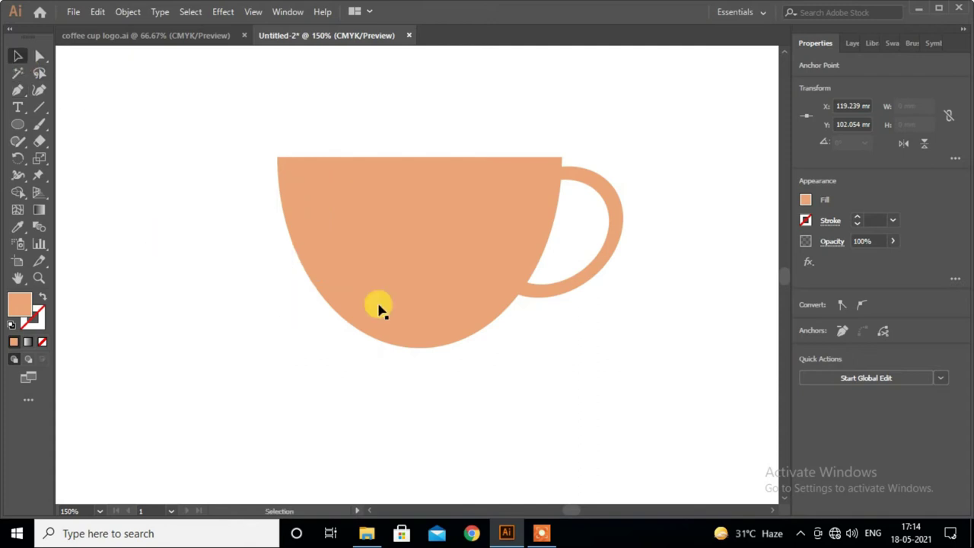
{"action": "left_click", "coordinate": [317, 224]}
{"action": "scroll", "coordinate": [317, 224], "scroll_direction": "up", "scroll_amount": 1}
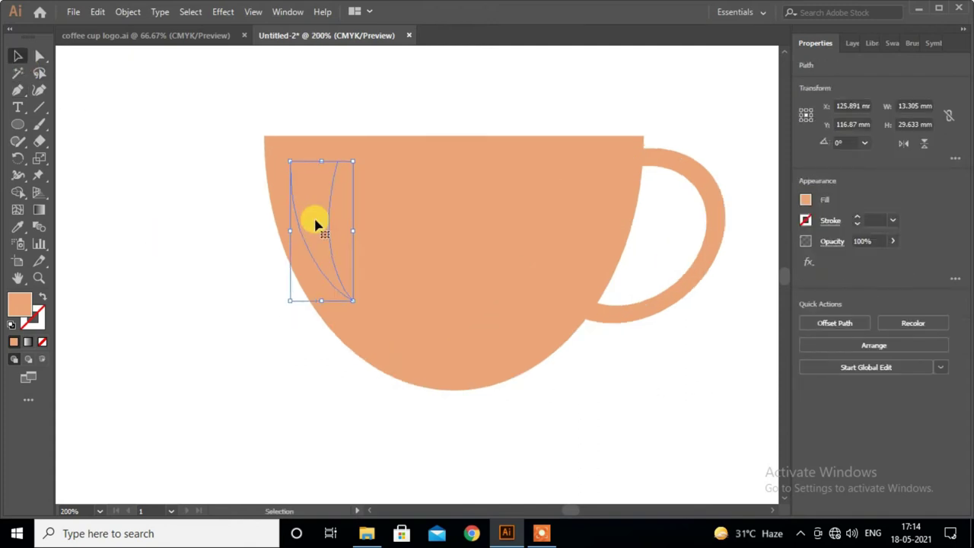
{"action": "scroll", "coordinate": [317, 225], "scroll_direction": "up", "scroll_amount": 1}
Step: Refine the sliver's corner, curve and bottom anchors with Direct Selection
{"action": "left_click", "coordinate": [39, 55]}
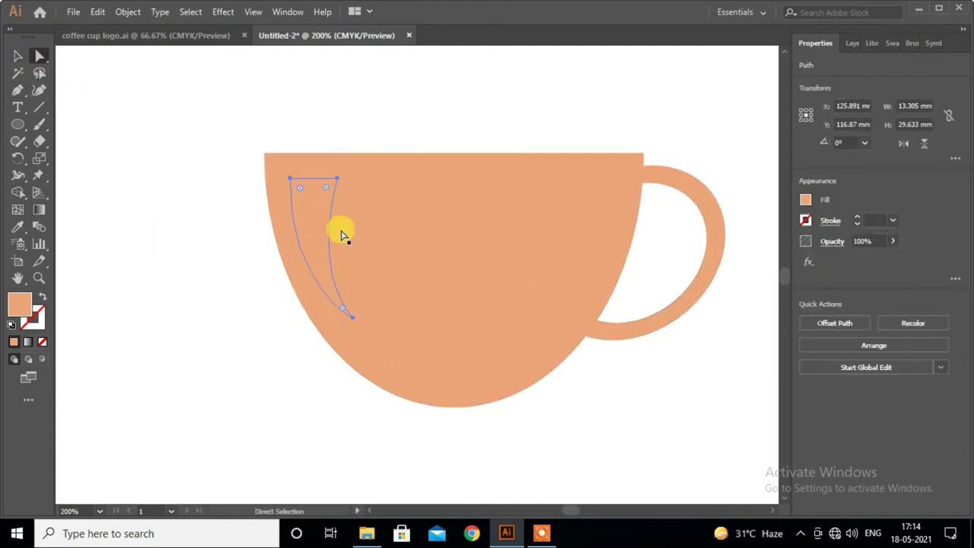
{"action": "left_click_drag", "start_coordinate": [349, 320], "coordinate": [345, 325]}
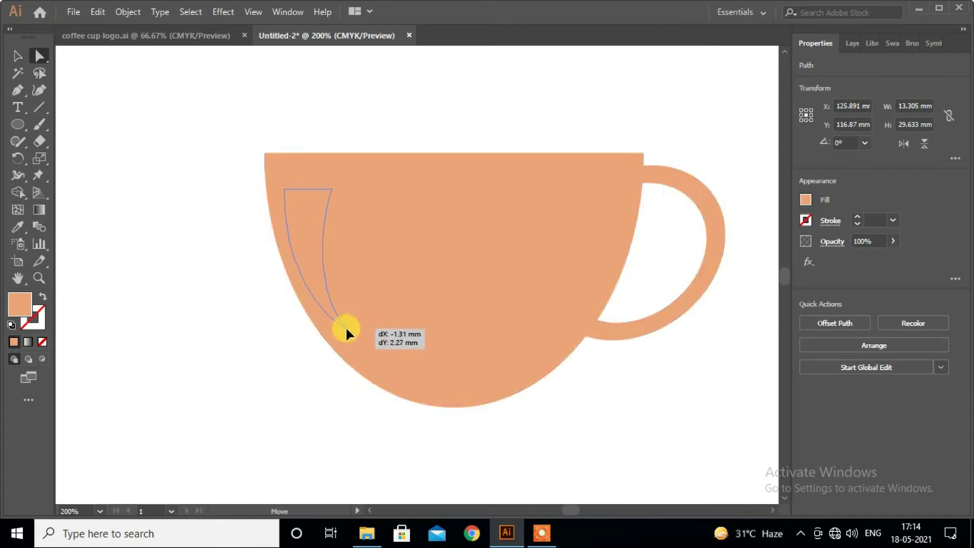
{"action": "left_click_drag", "start_coordinate": [290, 184], "coordinate": [283, 189]}
{"action": "left_click_drag", "start_coordinate": [290, 298], "coordinate": [295, 297]}
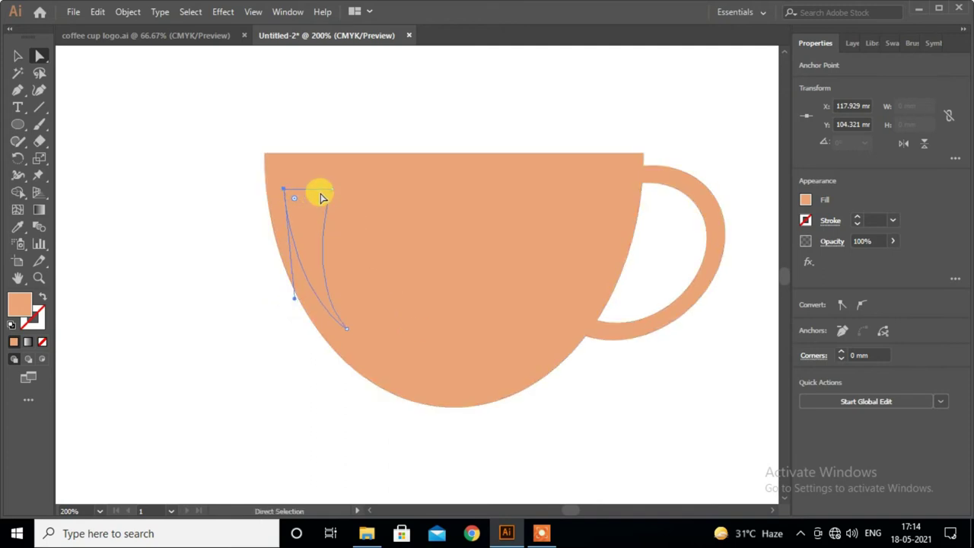
{"action": "left_click_drag", "start_coordinate": [323, 197], "coordinate": [332, 190]}
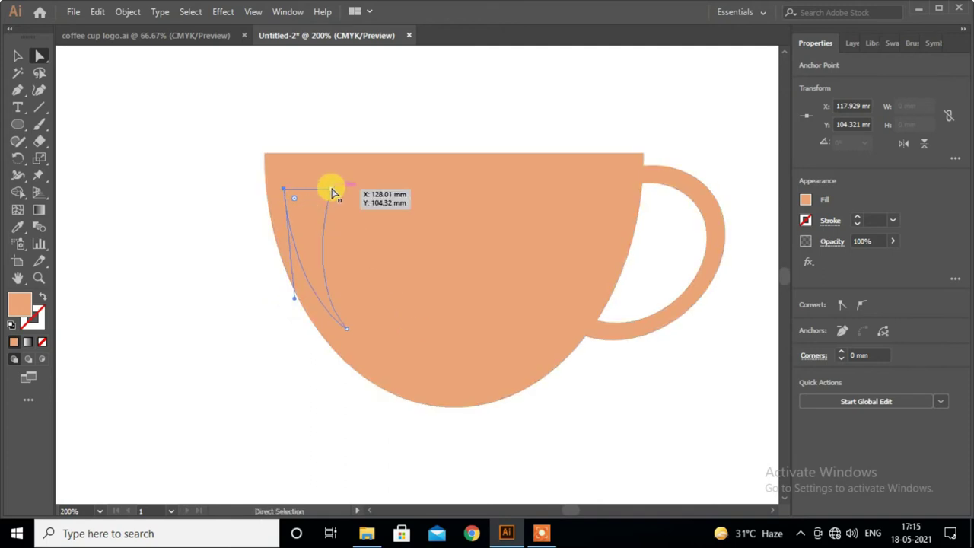
{"action": "left_click", "coordinate": [332, 192]}
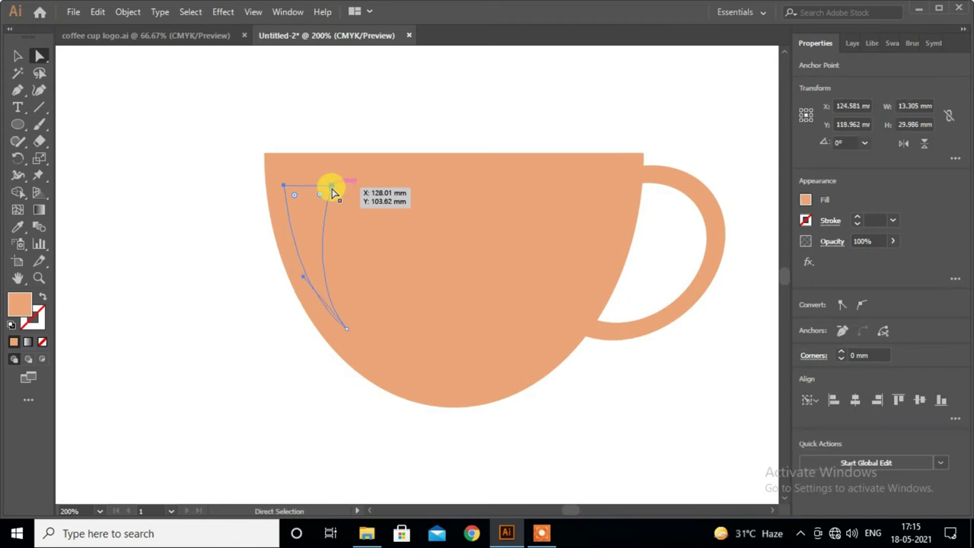
{"action": "left_click", "coordinate": [347, 329]}
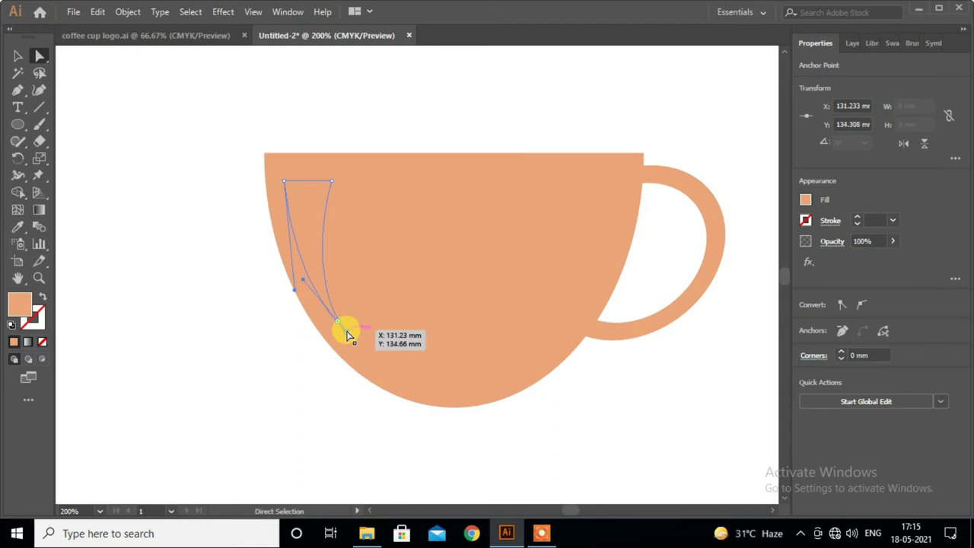
{"action": "left_click", "coordinate": [18, 56]}
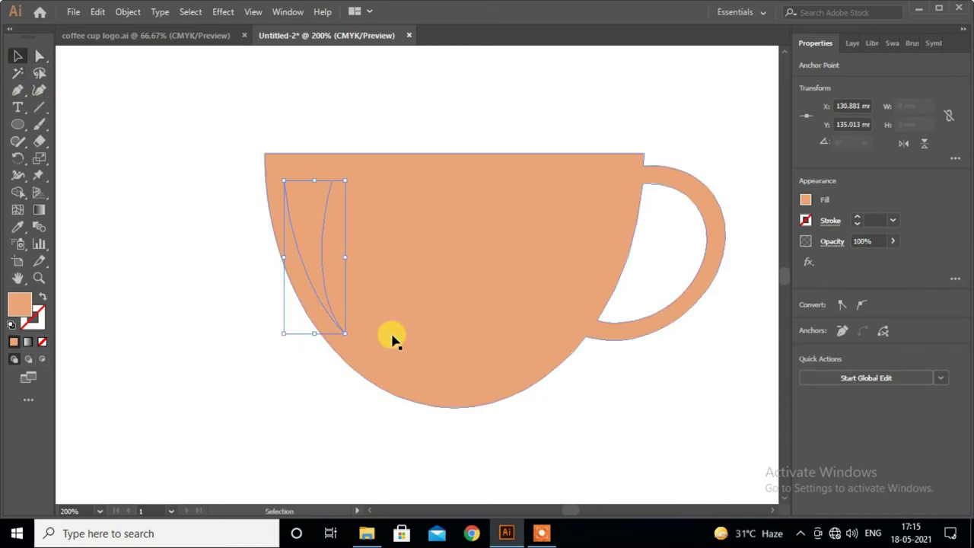
Step: Fill the highlight sliver white with the Eyedropper
{"action": "scroll", "coordinate": [468, 326], "scroll_direction": "up", "scroll_amount": 3}
{"action": "scroll", "coordinate": [461, 327], "scroll_direction": "down", "scroll_amount": 1}
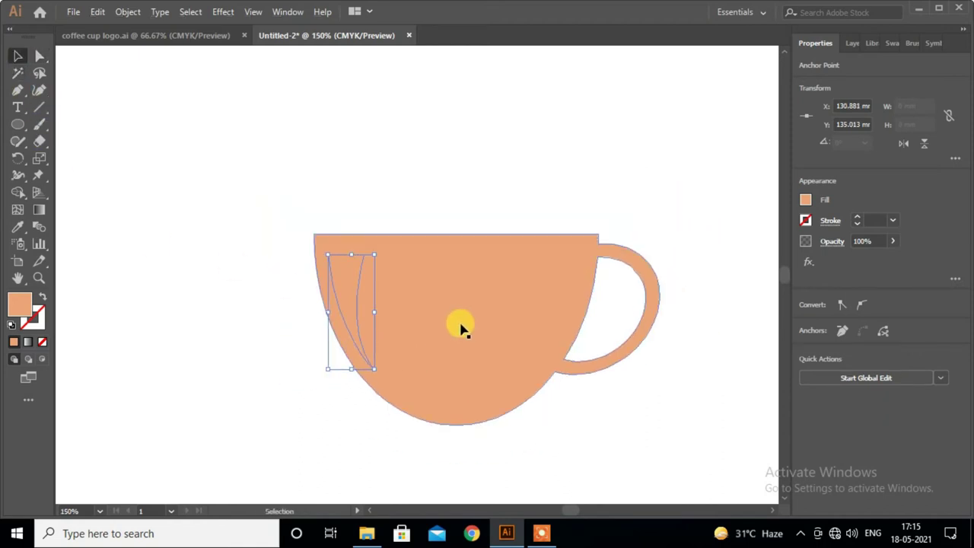
{"action": "scroll", "coordinate": [460, 327], "scroll_direction": "down", "scroll_amount": 1}
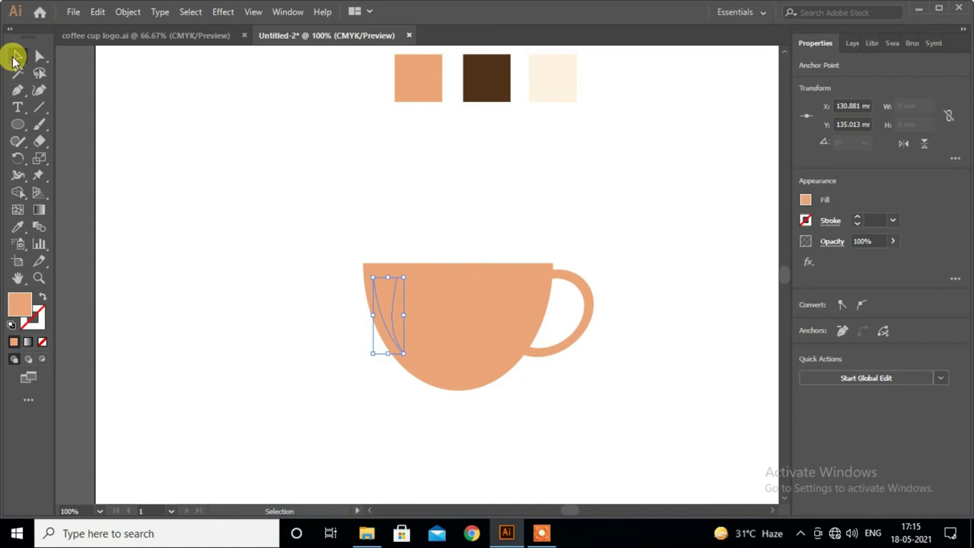
{"action": "left_click", "coordinate": [17, 226]}
{"action": "left_click", "coordinate": [318, 181]}
{"action": "left_click", "coordinate": [19, 57]}
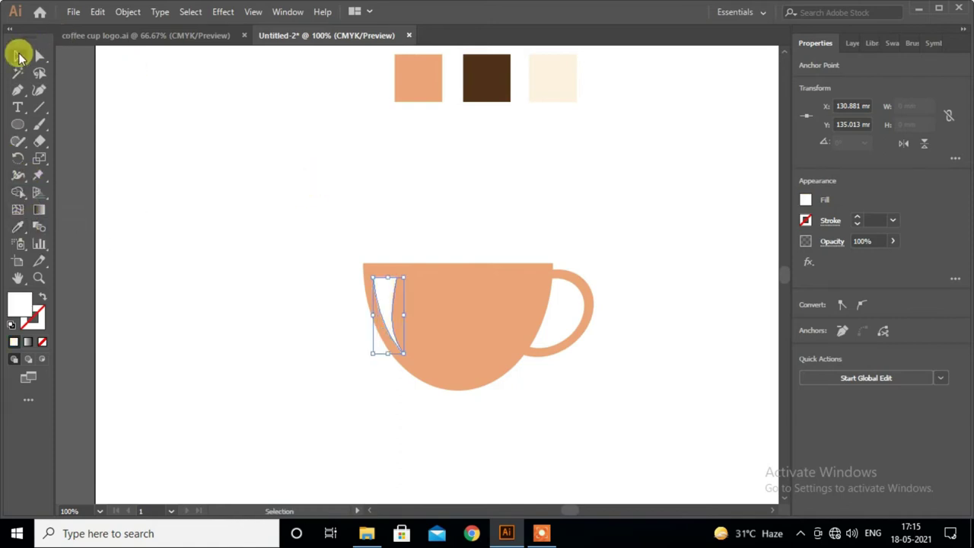
{"action": "left_click", "coordinate": [221, 215]}
Step: Select the cup and its highlight and group them
{"action": "scroll", "coordinate": [222, 215], "scroll_direction": "down", "scroll_amount": 2}
{"action": "scroll", "coordinate": [221, 215], "scroll_direction": "up", "scroll_amount": 1}
{"action": "left_click_drag", "start_coordinate": [341, 294], "coordinate": [457, 335]}
{"action": "right_click", "coordinate": [455, 341]}
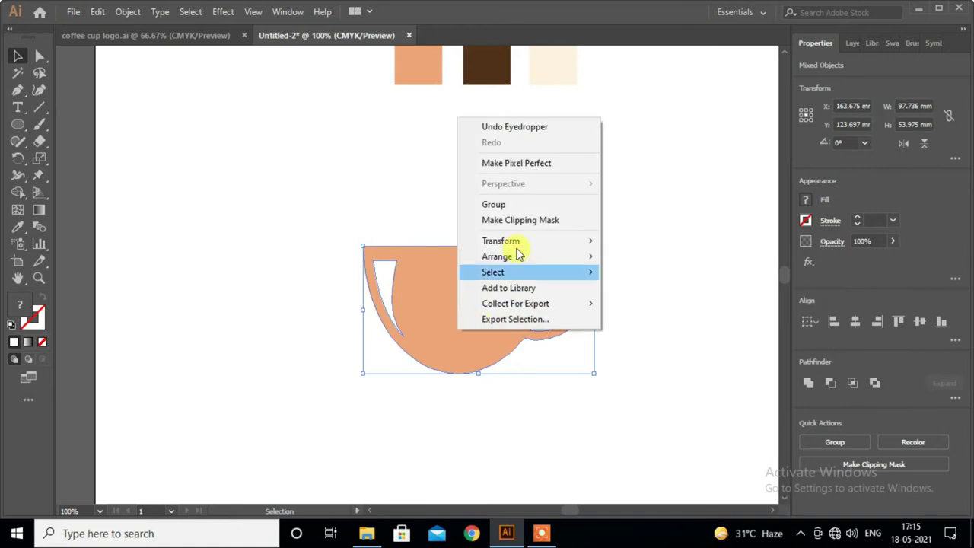
{"action": "left_click", "coordinate": [504, 206]}
{"action": "left_click", "coordinate": [655, 254]}
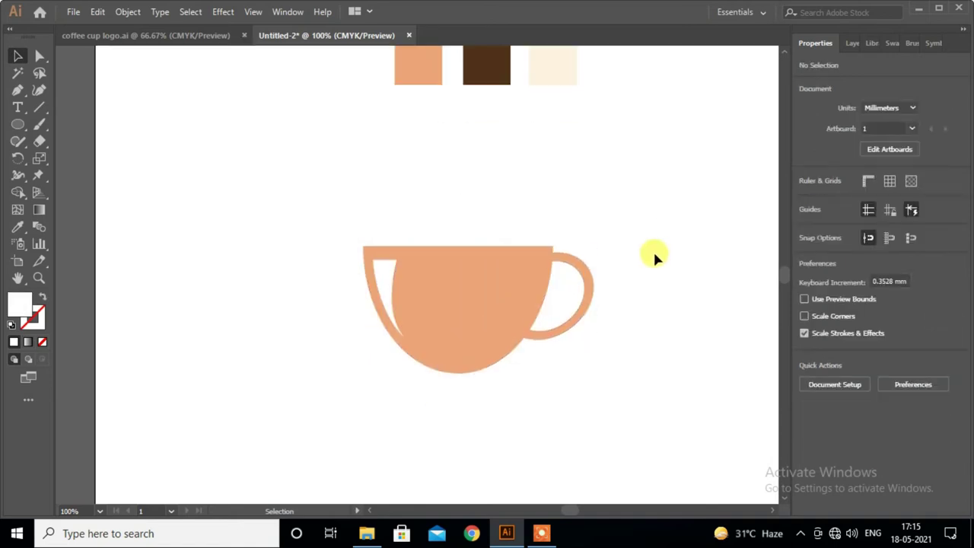
Step: Move the cup to the upper left and draw a large circle beside it
{"action": "scroll", "coordinate": [619, 263], "scroll_direction": "down", "scroll_amount": 1, "text": "alt"}
{"action": "mouse_move", "coordinate": [535, 270]}
{"action": "left_mouse_down"}
{"action": "mouse_move", "coordinate": [420, 215]}
{"action": "mouse_move", "coordinate": [399, 193]}
{"action": "left_mouse_up"}
{"action": "left_click", "coordinate": [593, 274]}
{"action": "scroll", "coordinate": [594, 274], "scroll_direction": "down", "scroll_amount": 1}
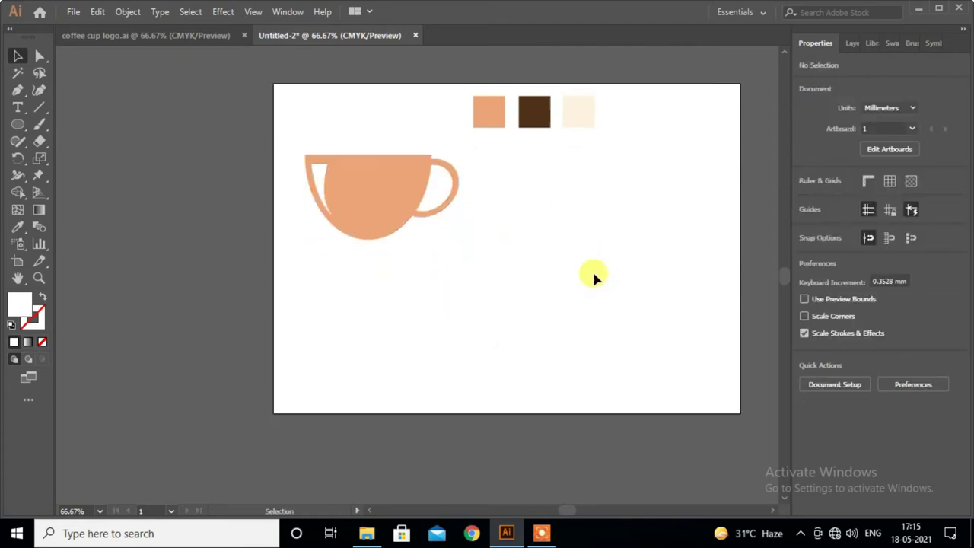
{"action": "left_click_drag", "start_coordinate": [18, 124], "coordinate": [60, 157]}
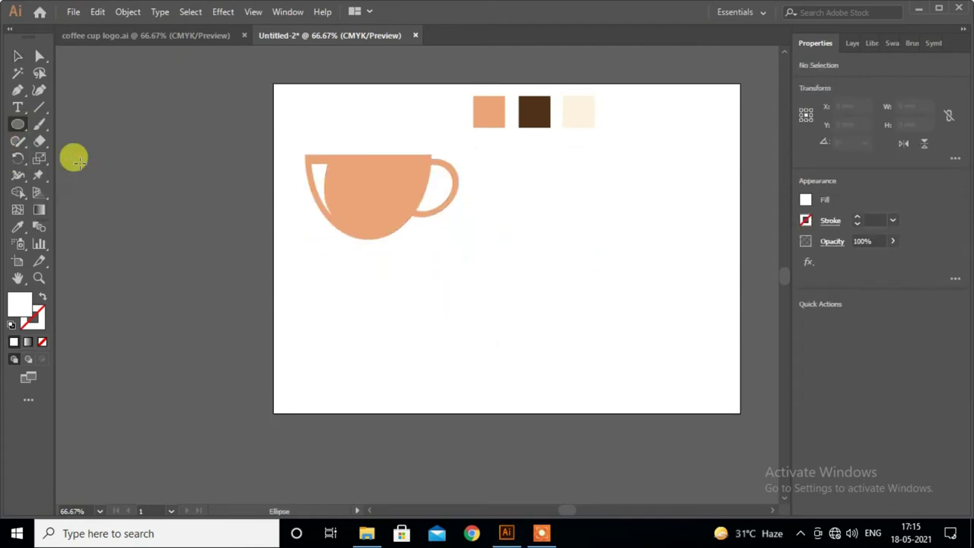
{"action": "left_click_drag", "start_coordinate": [554, 251], "coordinate": [617, 339]}
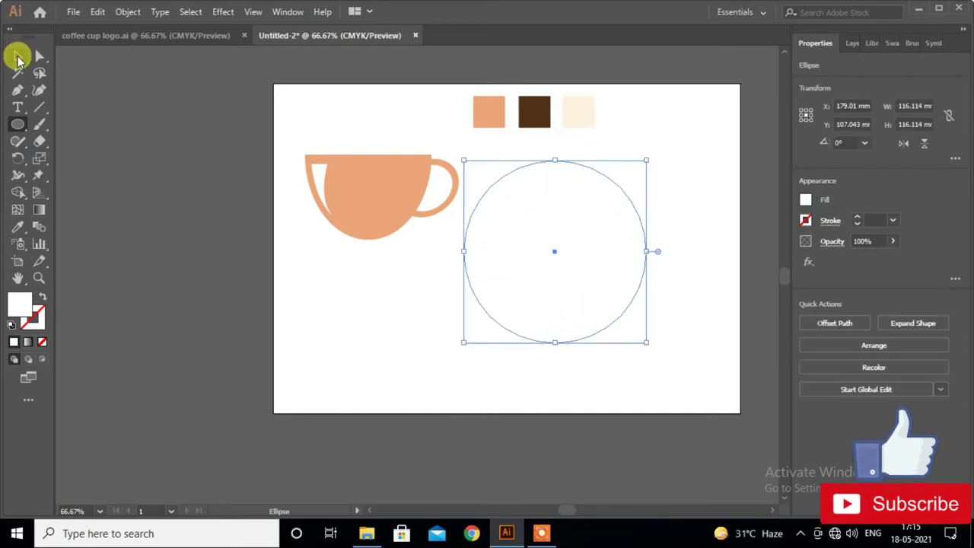
{"action": "left_click", "coordinate": [19, 58]}
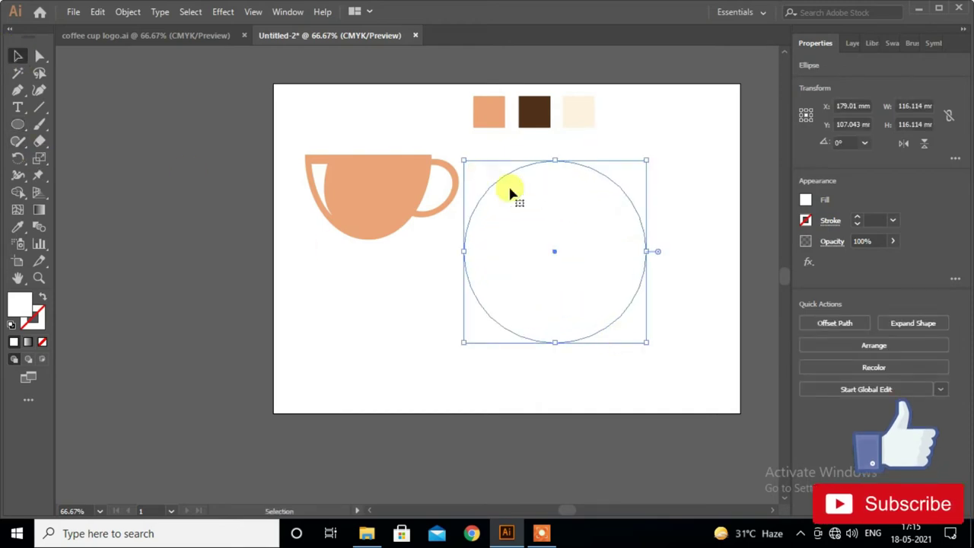
Step: Fill the circle with the dark brown swatch and send it to the back
{"action": "left_click", "coordinate": [19, 227]}
{"action": "left_click", "coordinate": [526, 106]}
{"action": "left_click", "coordinate": [18, 57]}
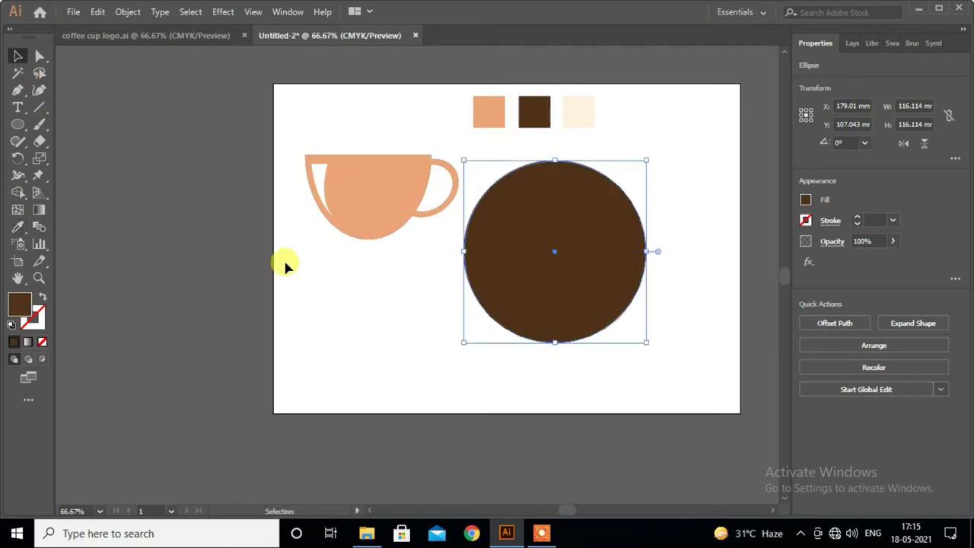
{"action": "left_click", "coordinate": [286, 264]}
{"action": "left_click_drag", "start_coordinate": [492, 276], "coordinate": [391, 257]}
{"action": "key", "text": "ctrl+shift+bracketleft"}
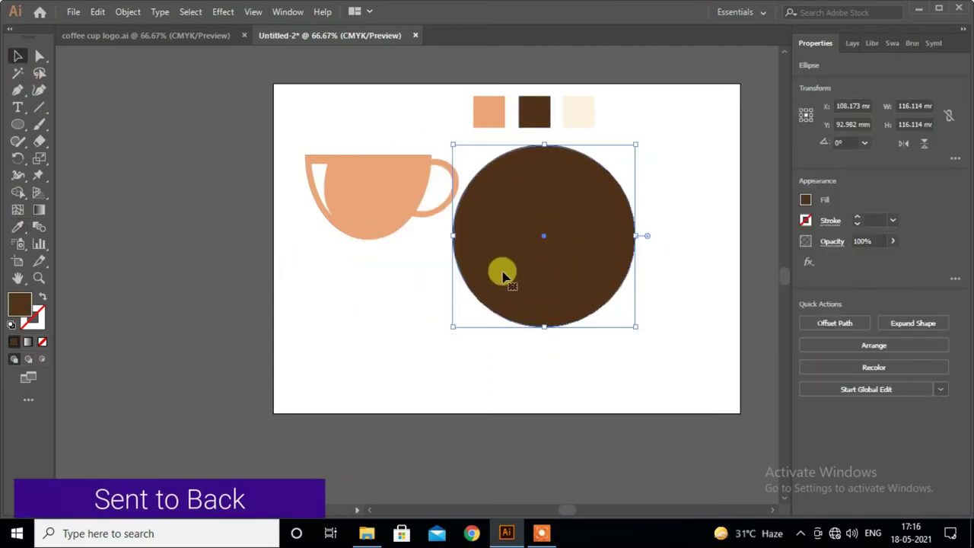
{"action": "right_click", "coordinate": [525, 270]}
{"action": "mouse_move", "coordinate": [564, 445]}
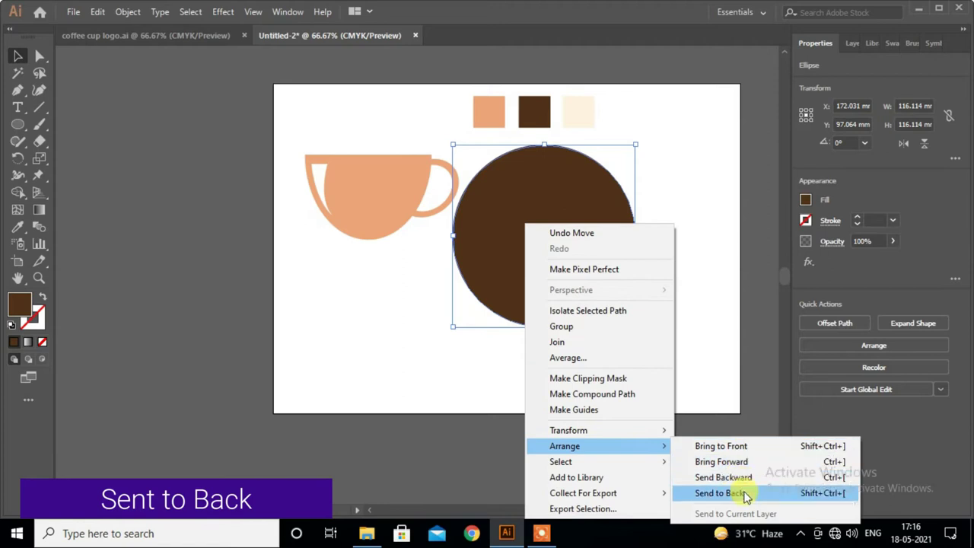
{"action": "left_click", "coordinate": [745, 493]}
Step: Move the cup group onto the brown circle and shrink it to fit
{"action": "left_click", "coordinate": [459, 366]}
{"action": "mouse_move", "coordinate": [352, 213]}
{"action": "left_mouse_down"}
{"action": "mouse_move", "coordinate": [523, 255]}
{"action": "mouse_move", "coordinate": [542, 288]}
{"action": "left_mouse_up"}
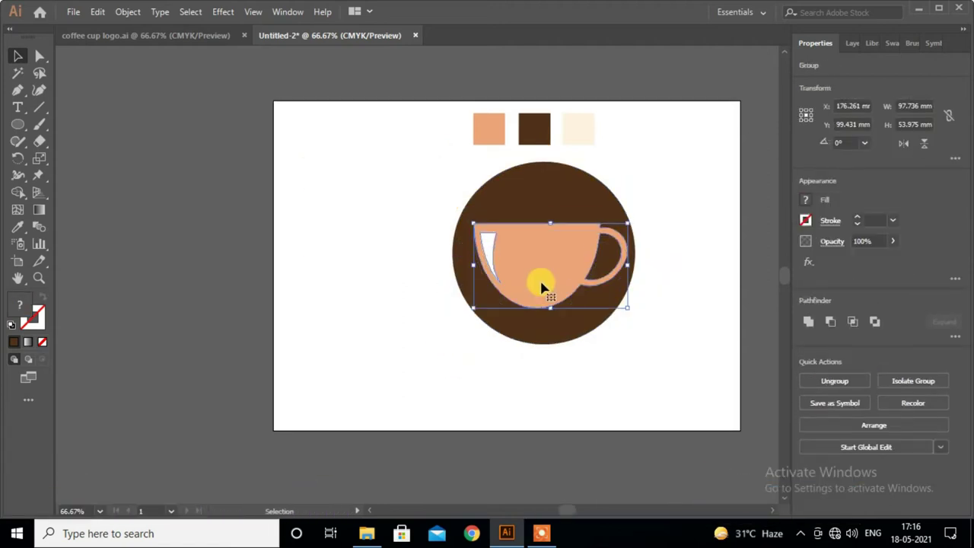
{"action": "left_click_drag", "start_coordinate": [624, 309], "coordinate": [618, 302]}
Step: Pen-draw a closed crescent shape below the cup
{"action": "left_click", "coordinate": [324, 380]}
{"action": "key", "text": "ctrl+1"}
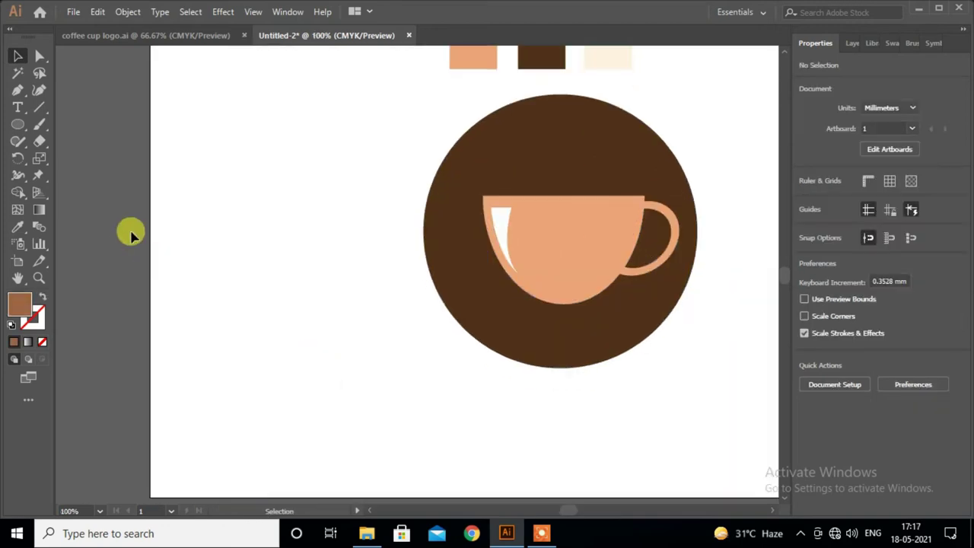
{"action": "left_click", "coordinate": [18, 90]}
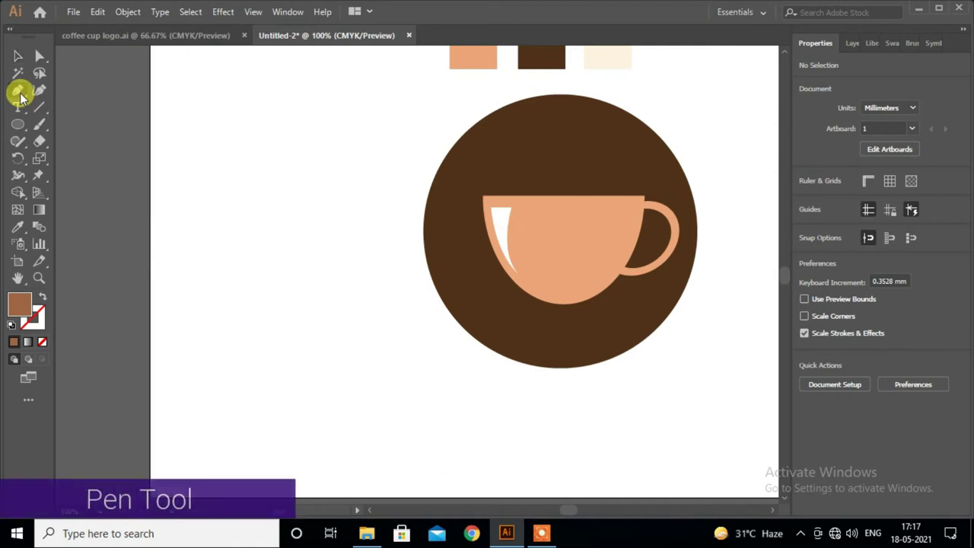
{"action": "left_click", "coordinate": [375, 287]}
{"action": "left_click_drag", "start_coordinate": [237, 346], "coordinate": [80, 338]}
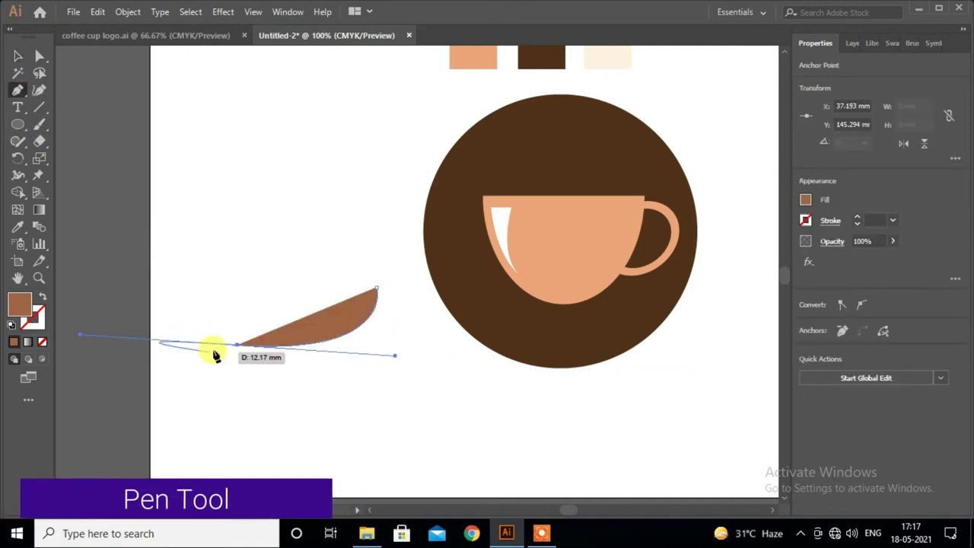
{"action": "left_click", "coordinate": [237, 345]}
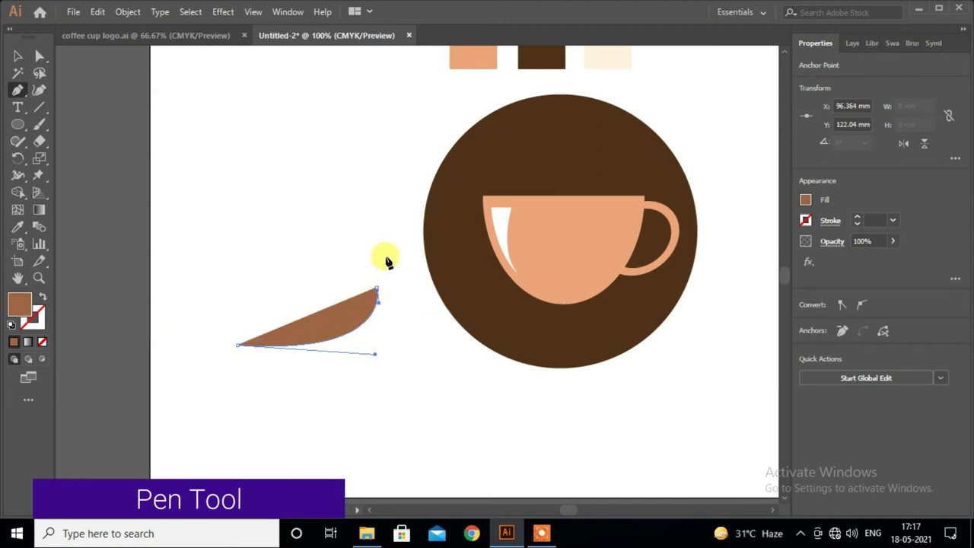
{"action": "left_click", "coordinate": [377, 290]}
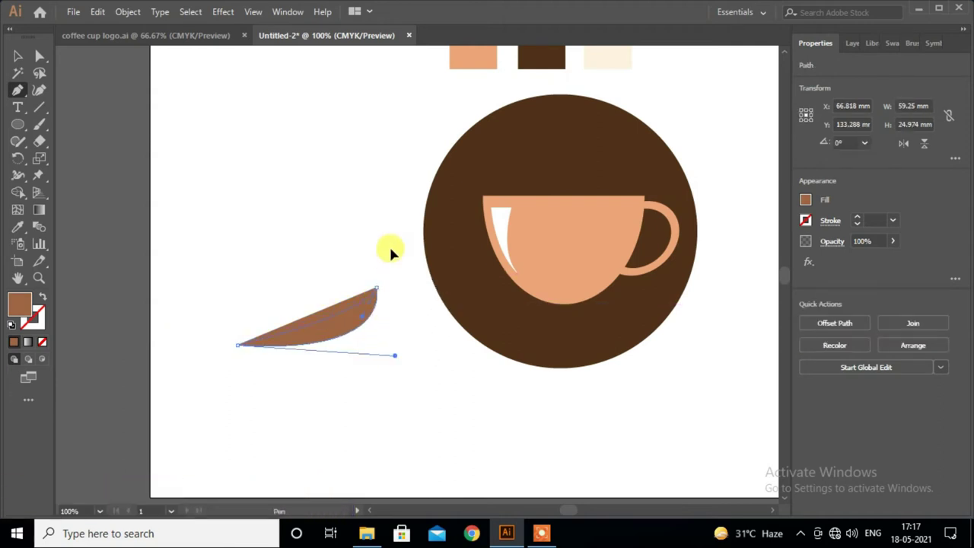
{"action": "left_click_drag", "start_coordinate": [387, 238], "coordinate": [387, 239]}
{"action": "left_click", "coordinate": [17, 56]}
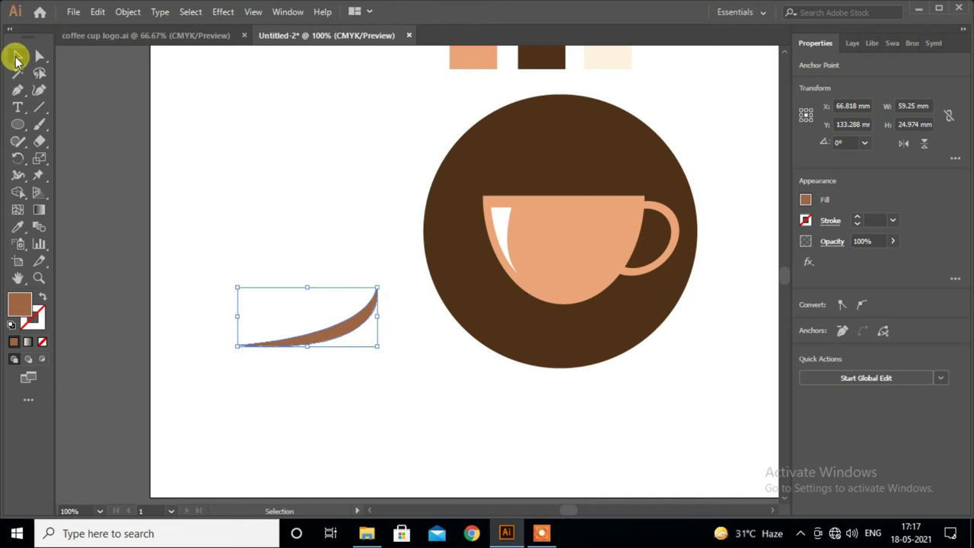
{"action": "left_click", "coordinate": [302, 291]}
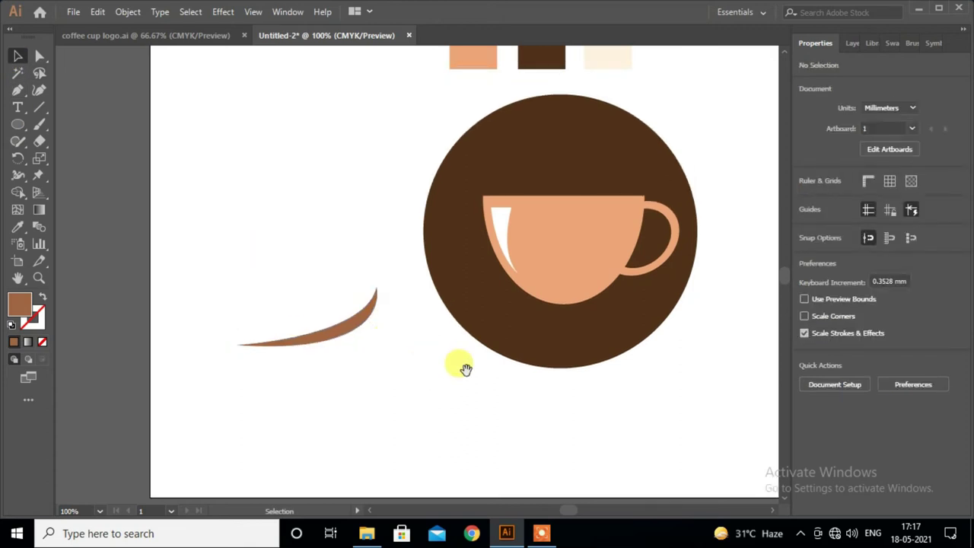
Step: Refine the crescent's anchors into a thin swoosh with Direct Selection
{"action": "left_click_drag", "start_coordinate": [464, 373], "coordinate": [374, 362]}
{"action": "left_click", "coordinate": [233, 310]}
{"action": "left_click", "coordinate": [39, 55]}
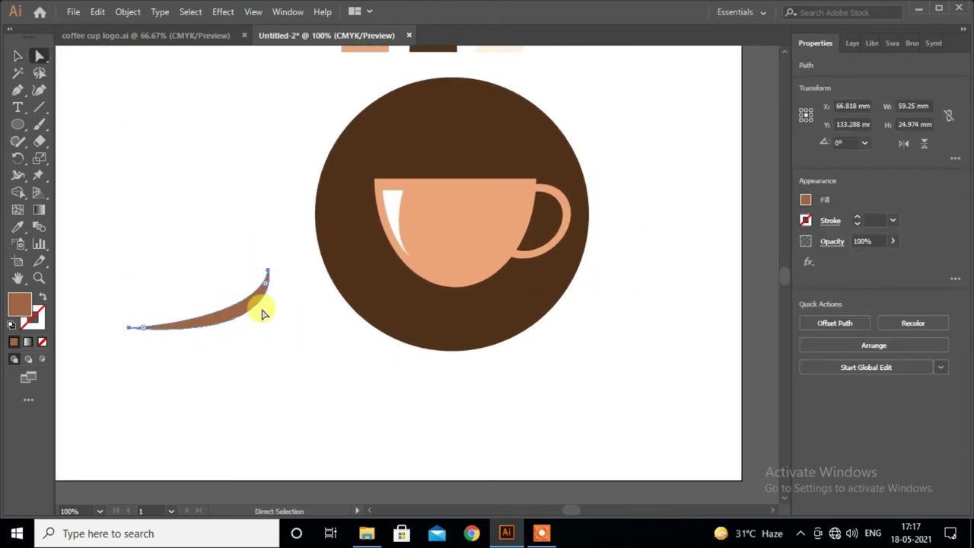
{"action": "left_click_drag", "start_coordinate": [270, 274], "coordinate": [238, 267]}
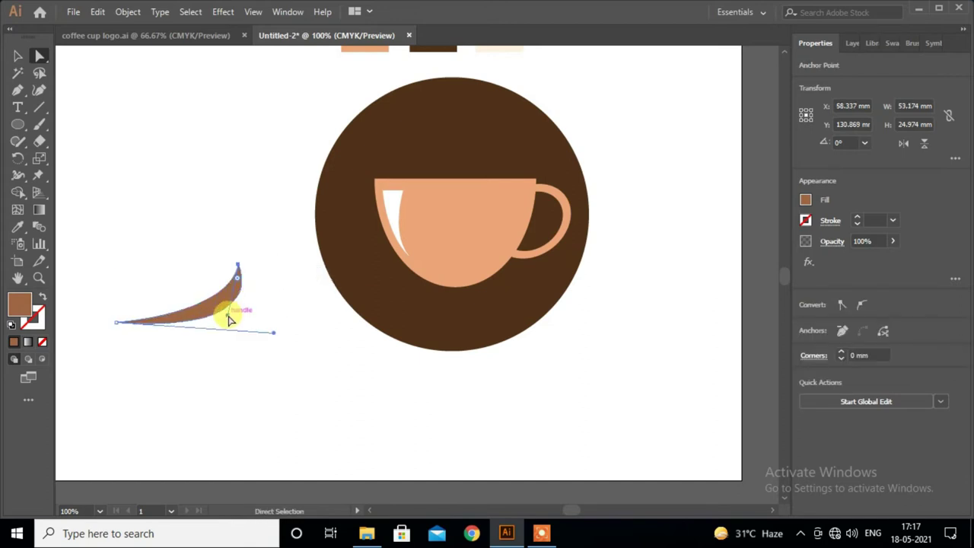
{"action": "left_click_drag", "start_coordinate": [234, 329], "coordinate": [234, 331]}
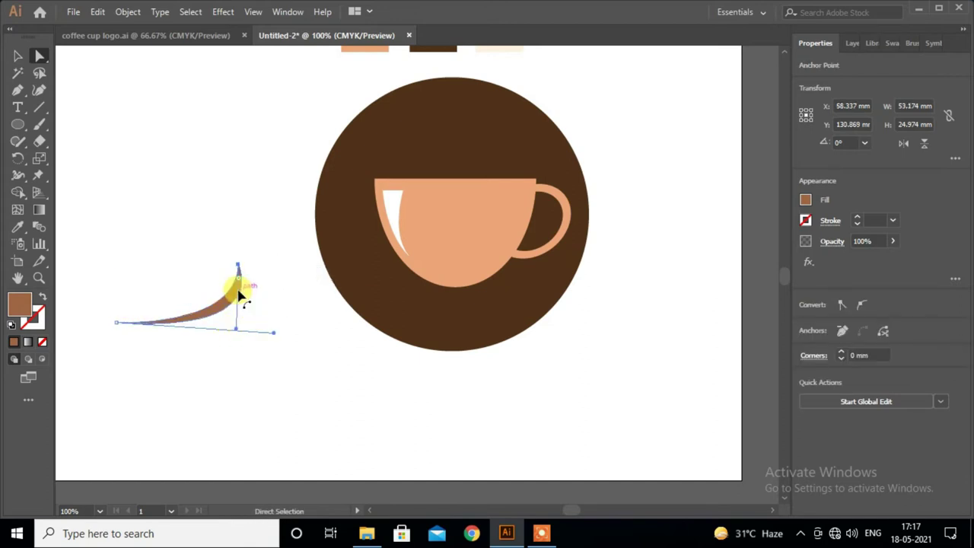
{"action": "mouse_move", "coordinate": [234, 273]}
{"action": "left_mouse_down"}
{"action": "mouse_move", "coordinate": [239, 265]}
{"action": "mouse_move", "coordinate": [225, 288]}
{"action": "left_mouse_up"}
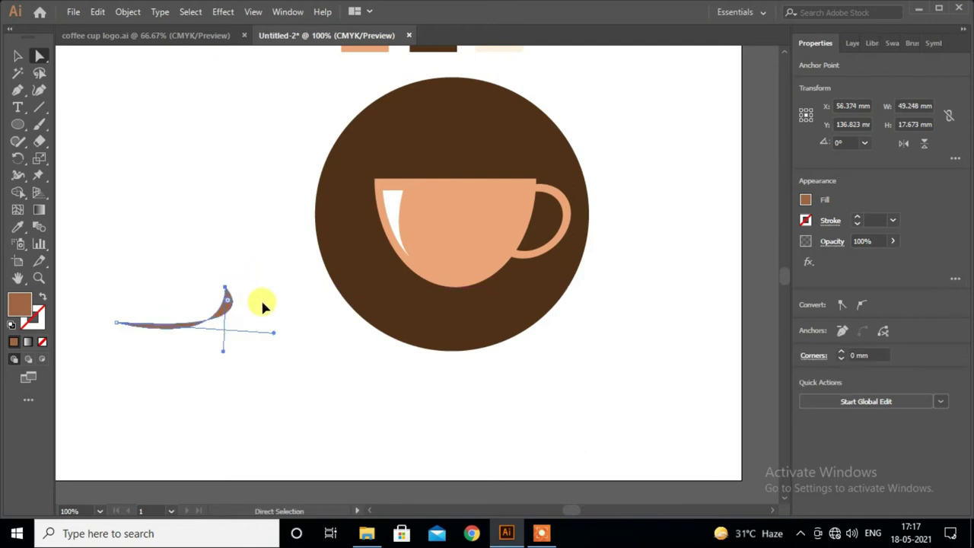
{"action": "key", "text": "ctrl+z"}
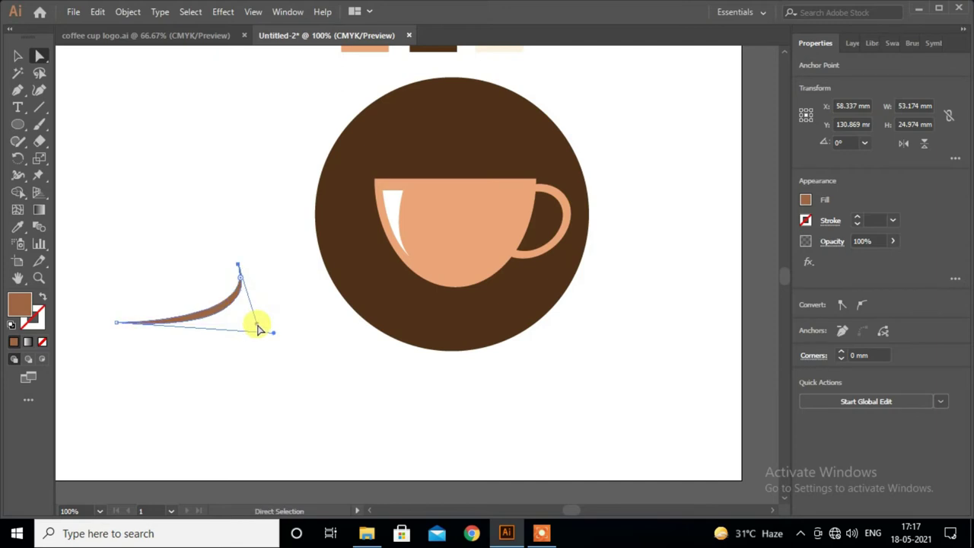
{"action": "mouse_move", "coordinate": [279, 336]}
{"action": "left_mouse_down"}
{"action": "mouse_move", "coordinate": [273, 346]}
{"action": "mouse_move", "coordinate": [335, 332]}
{"action": "left_mouse_up"}
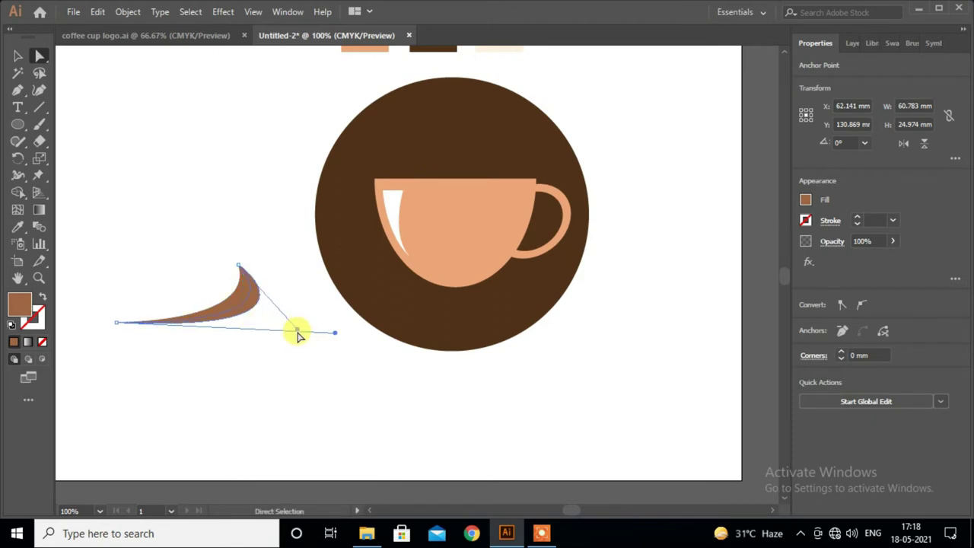
{"action": "left_click", "coordinate": [17, 56]}
{"action": "left_click", "coordinate": [247, 319]}
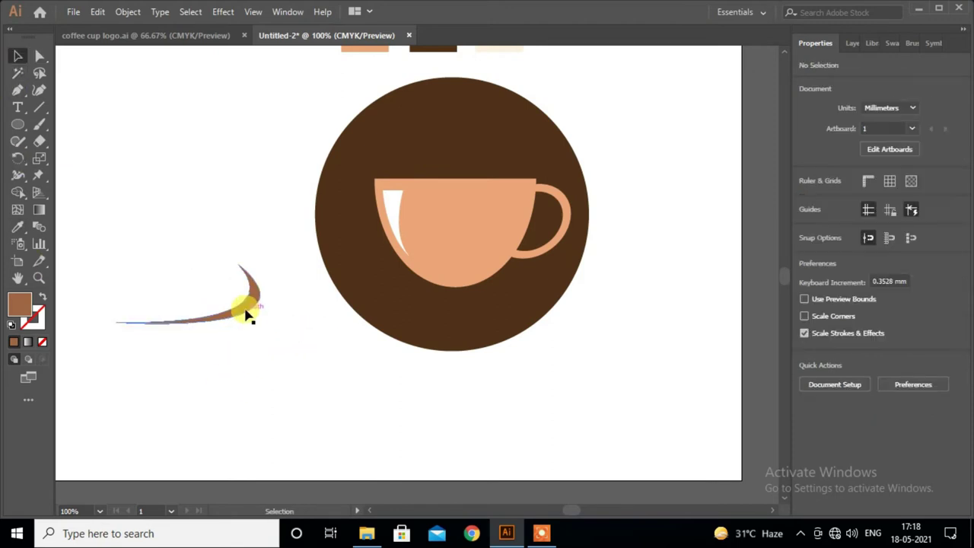
Step: Fill the swoosh with the light peach swatch colour
{"action": "left_click", "coordinate": [247, 314]}
{"action": "scroll", "coordinate": [245, 311], "scroll_direction": "up", "scroll_amount": 2}
{"action": "left_click", "coordinate": [23, 227]}
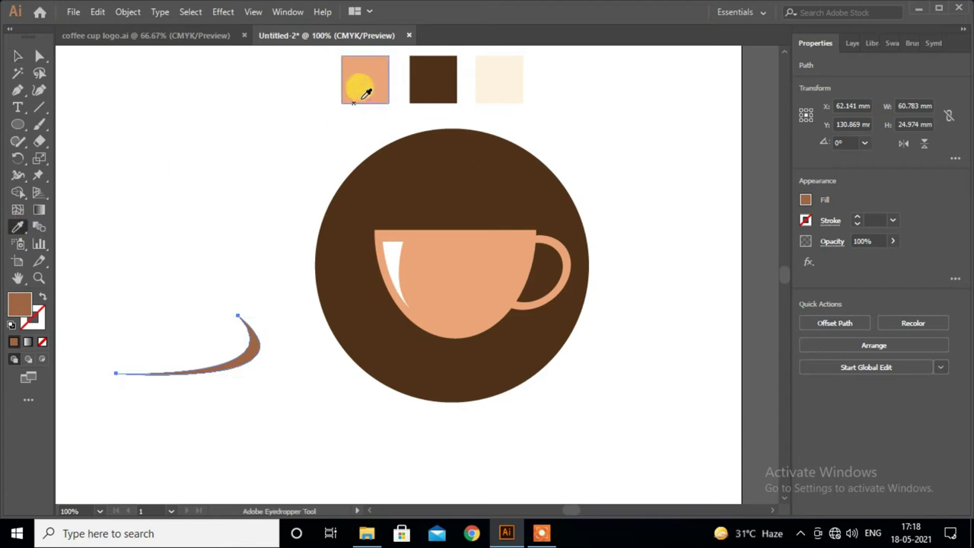
{"action": "left_click", "coordinate": [355, 86]}
{"action": "left_click", "coordinate": [18, 55]}
Step: Position and flatten the peach swoosh beneath the cup inside the circle
{"action": "left_click_drag", "start_coordinate": [250, 363], "coordinate": [520, 358]}
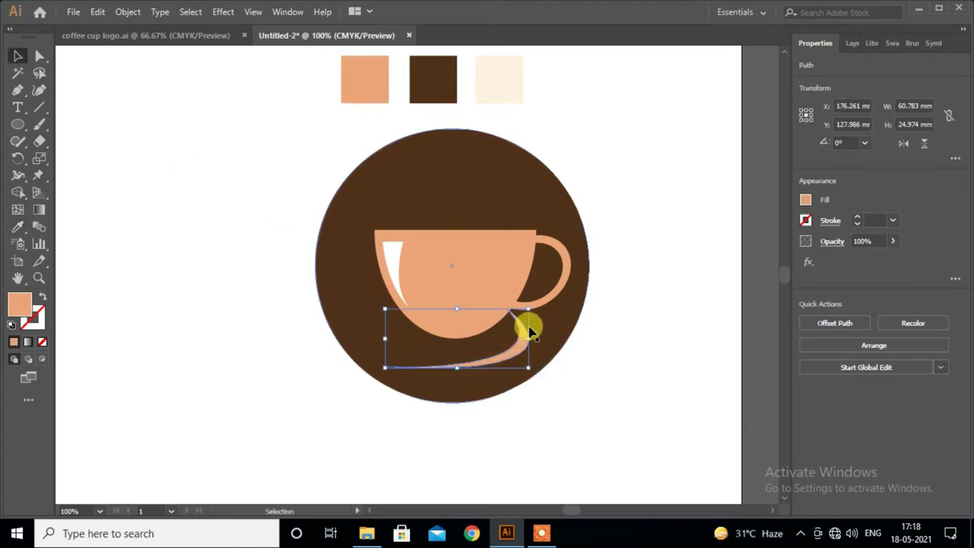
{"action": "left_click_drag", "start_coordinate": [456, 319], "coordinate": [456, 325]}
{"action": "left_click_drag", "start_coordinate": [467, 365], "coordinate": [489, 358]}
{"action": "left_click", "coordinate": [562, 406]}
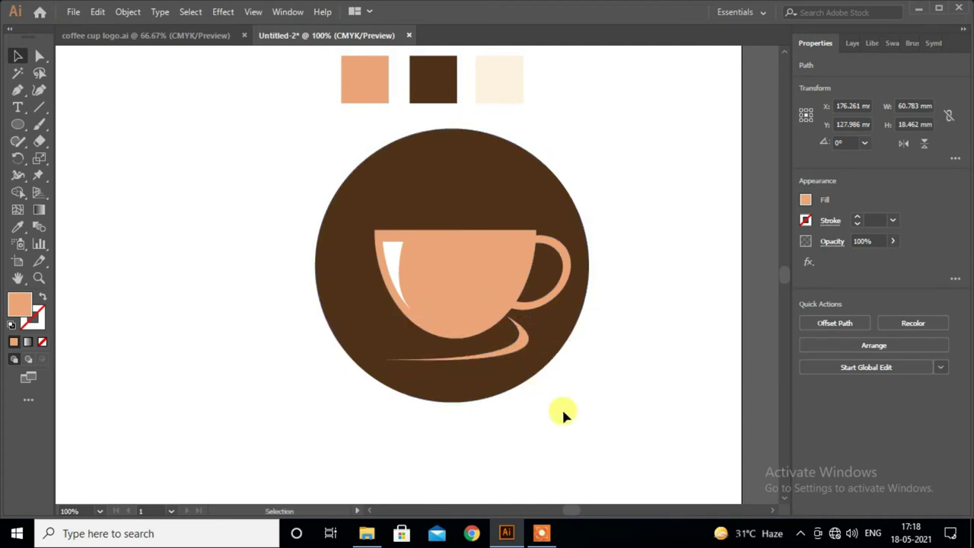
{"action": "scroll", "coordinate": [564, 412], "scroll_direction": "up", "scroll_amount": 1}
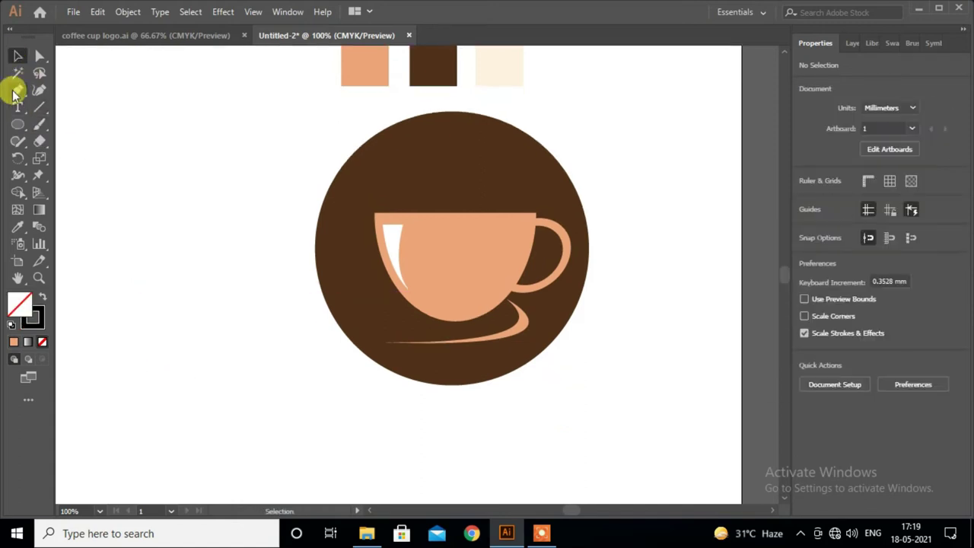
Step: Draw a closed, S-curved steam outline with the Pen tool left of the brown circle
{"action": "left_click", "coordinate": [15, 93]}
{"action": "left_click_drag", "start_coordinate": [98, 103], "coordinate": [107, 146]}
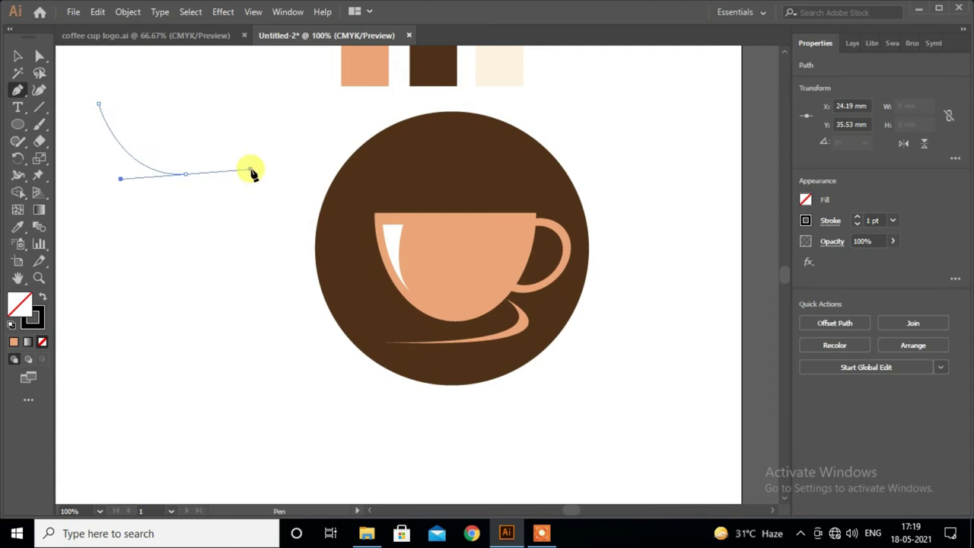
{"action": "left_click_drag", "start_coordinate": [250, 169], "coordinate": [252, 169]}
{"action": "left_click_drag", "start_coordinate": [239, 257], "coordinate": [219, 286]}
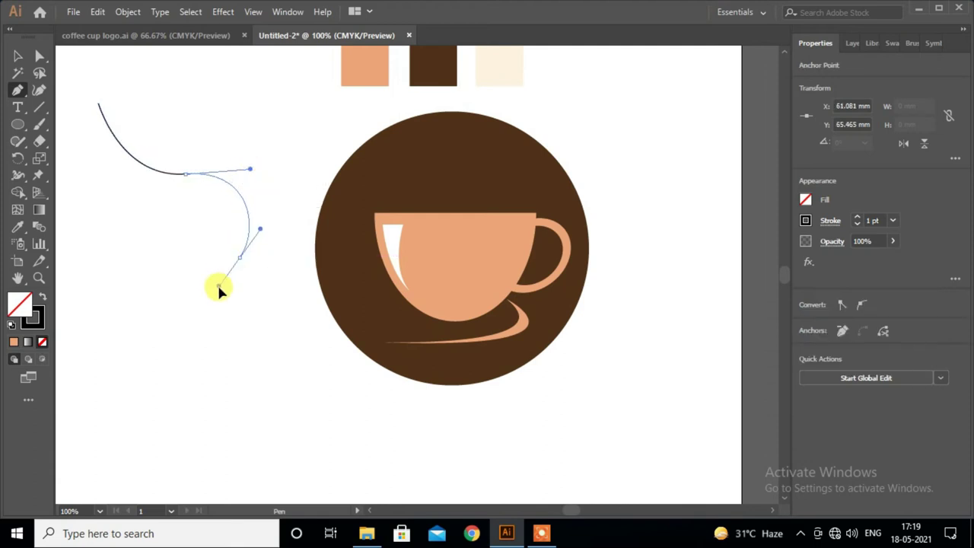
{"action": "left_click_drag", "start_coordinate": [134, 301], "coordinate": [116, 307]}
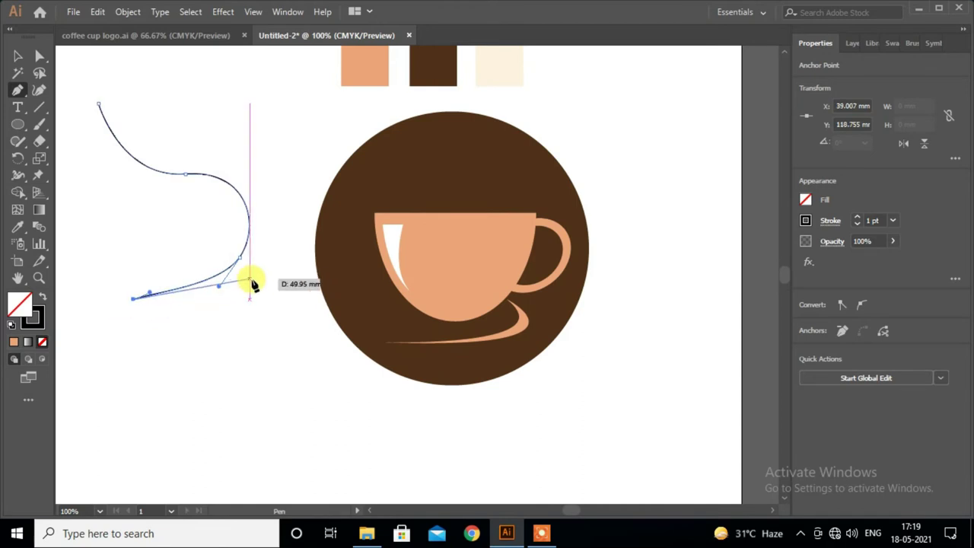
{"action": "left_click_drag", "start_coordinate": [250, 283], "coordinate": [259, 260]}
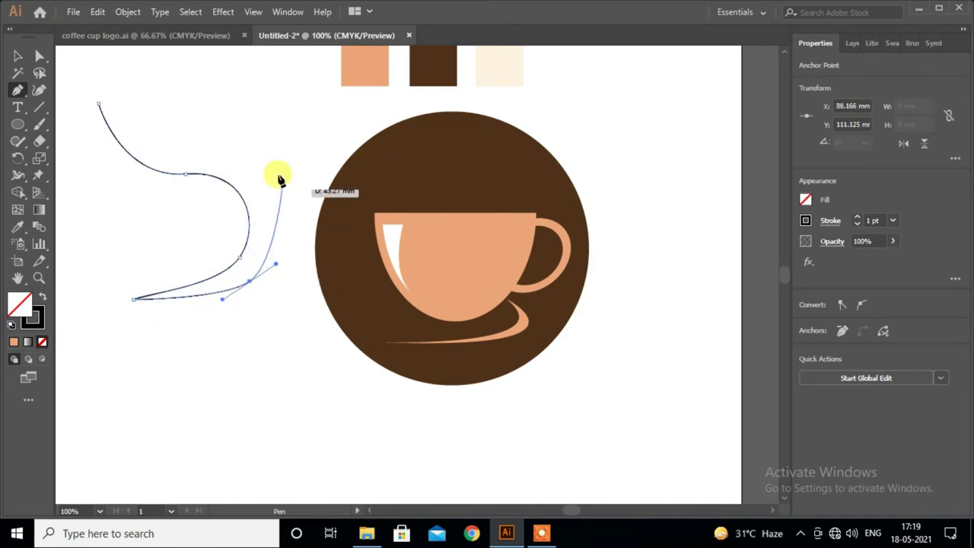
{"action": "left_click_drag", "start_coordinate": [257, 175], "coordinate": [232, 160]}
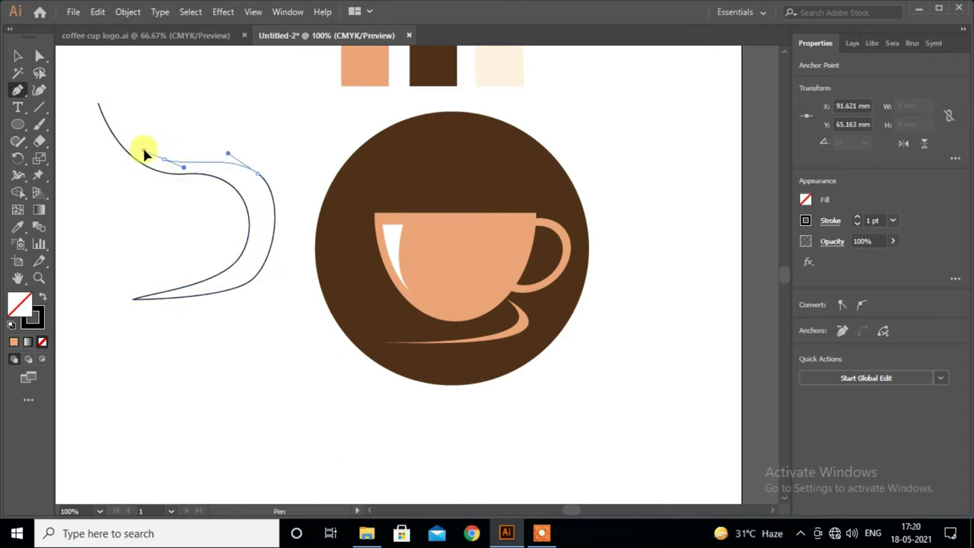
{"action": "left_click", "coordinate": [96, 100]}
{"action": "key", "text": "v"}
Step: Reshape the steam outline's lower curve and left tip by adjusting its anchor points
{"action": "scroll", "coordinate": [181, 228], "scroll_direction": "up", "scroll_amount": 2}
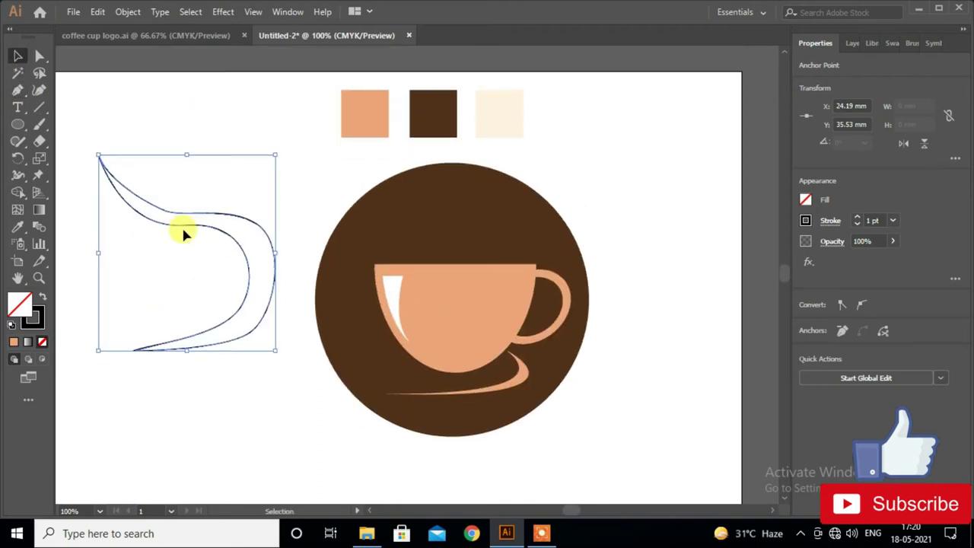
{"action": "left_click", "coordinate": [38, 56]}
{"action": "left_click", "coordinate": [184, 214]}
{"action": "left_click", "coordinate": [180, 231]}
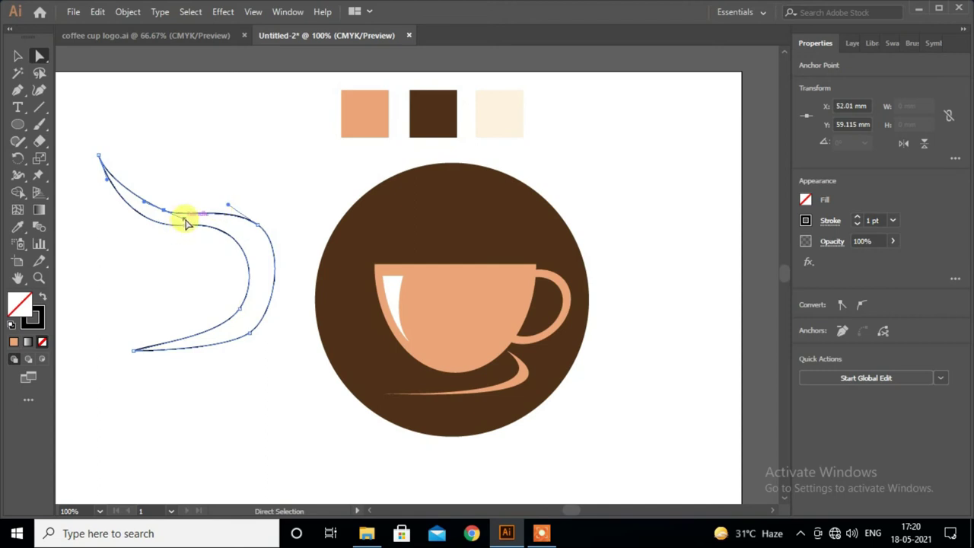
{"action": "left_click", "coordinate": [256, 223]}
{"action": "scroll", "coordinate": [251, 224], "scroll_direction": "down", "scroll_amount": 3}
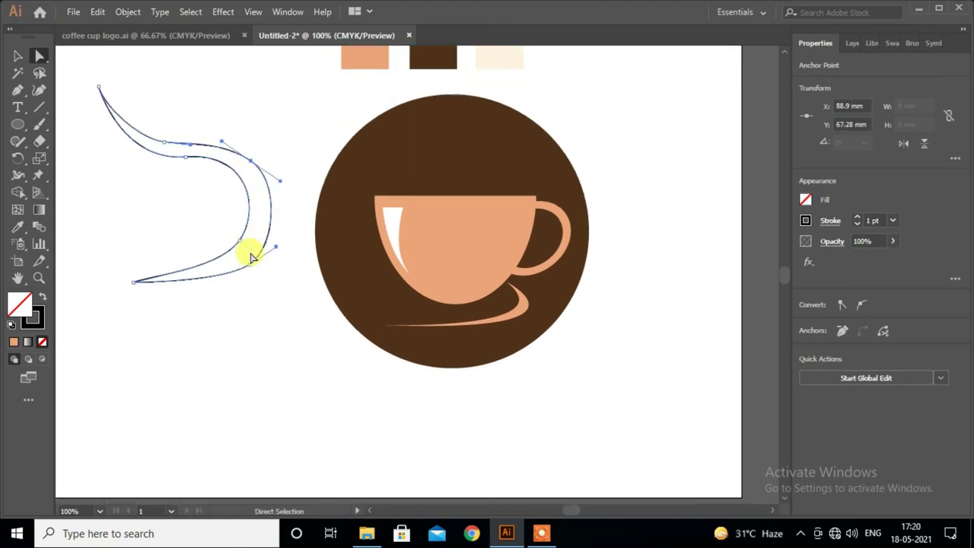
{"action": "left_click_drag", "start_coordinate": [247, 266], "coordinate": [243, 259]}
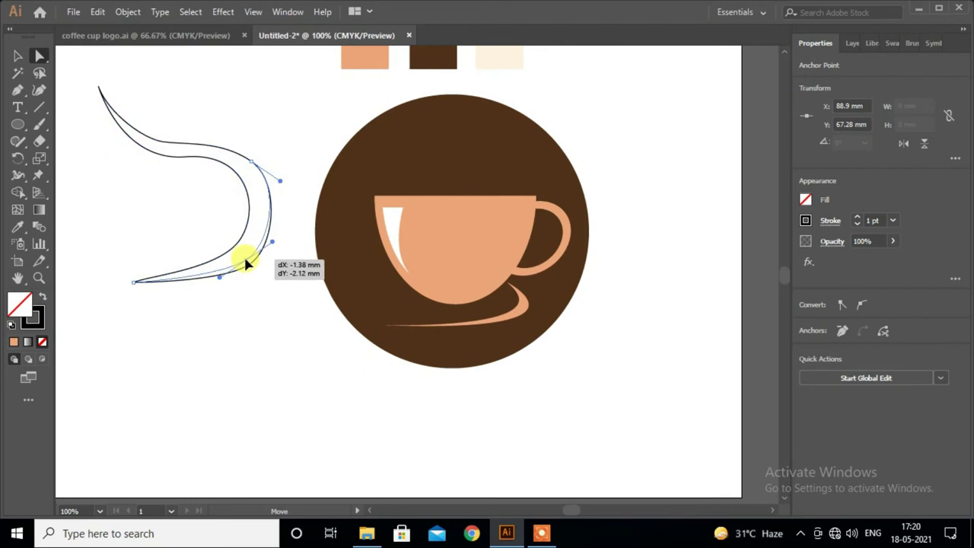
{"action": "left_click", "coordinate": [134, 281]}
{"action": "left_click_drag", "start_coordinate": [149, 279], "coordinate": [164, 276]}
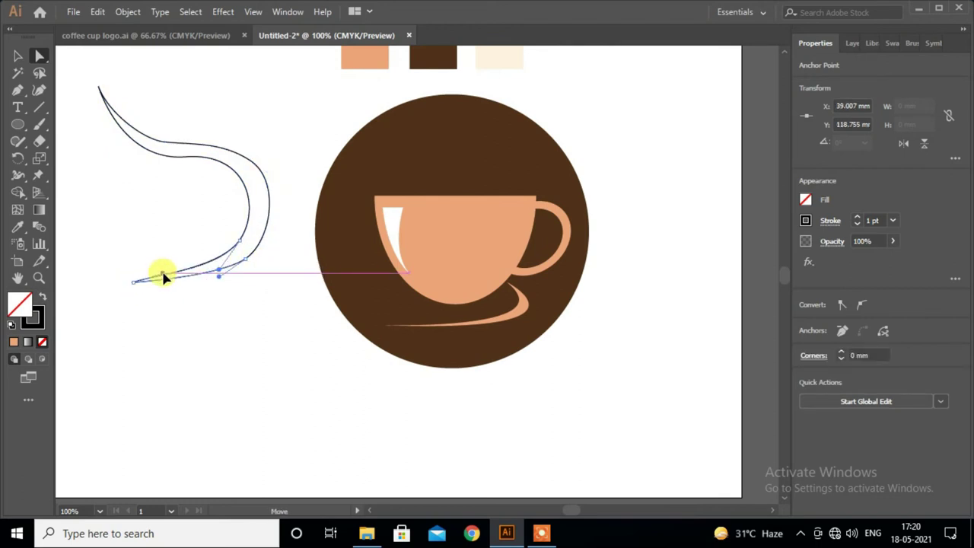
Step: Nudge the steam's top point, then select the whole curve with the Selection tool
{"action": "scroll", "coordinate": [225, 305], "scroll_direction": "up", "scroll_amount": 2}
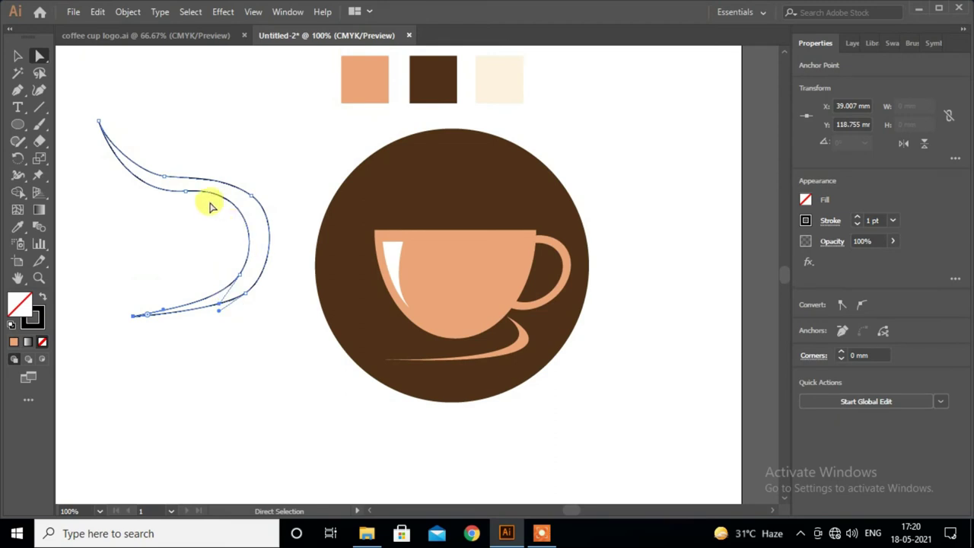
{"action": "left_click_drag", "start_coordinate": [98, 119], "coordinate": [104, 111]}
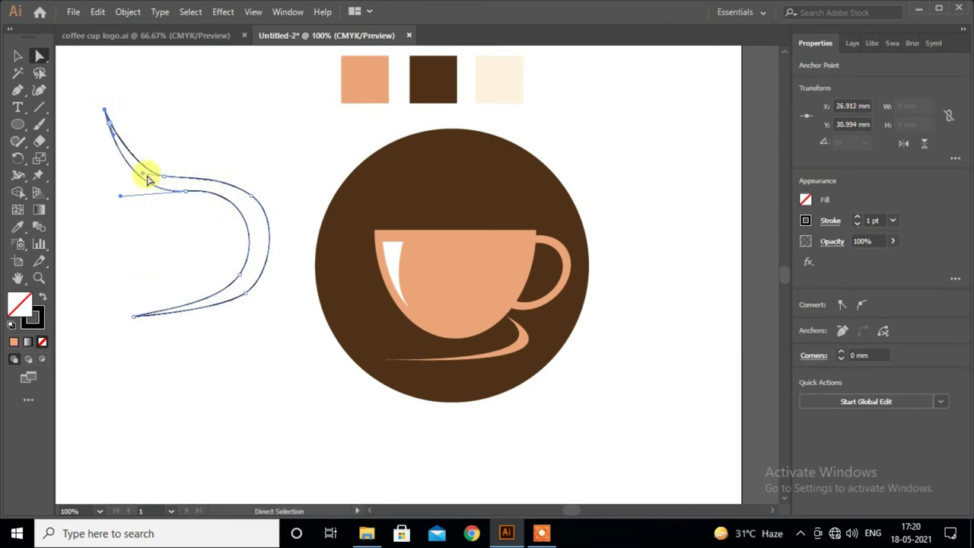
{"action": "scroll", "coordinate": [152, 239], "scroll_direction": "down", "scroll_amount": 2}
{"action": "left_click", "coordinate": [130, 283]}
{"action": "left_click", "coordinate": [19, 56]}
{"action": "scroll", "coordinate": [186, 194], "scroll_direction": "up", "scroll_amount": 3}
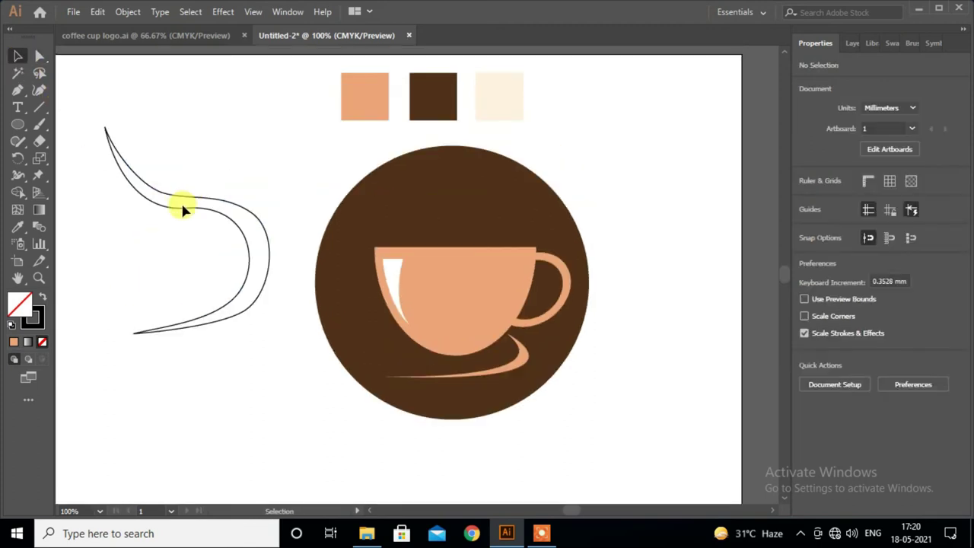
{"action": "left_click", "coordinate": [187, 215]}
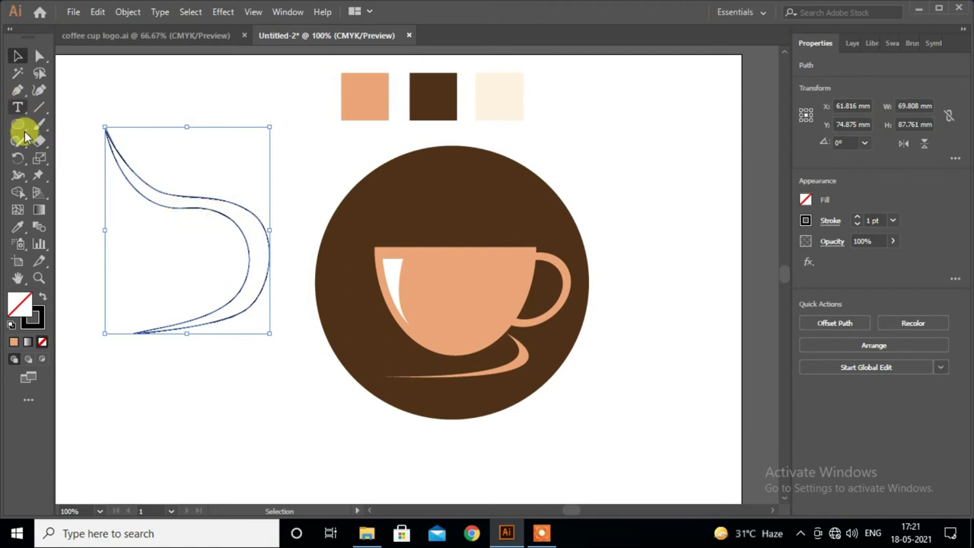
Step: Fill the steam curve with the peach swatch colour using the Eyedropper
{"action": "left_click", "coordinate": [18, 226]}
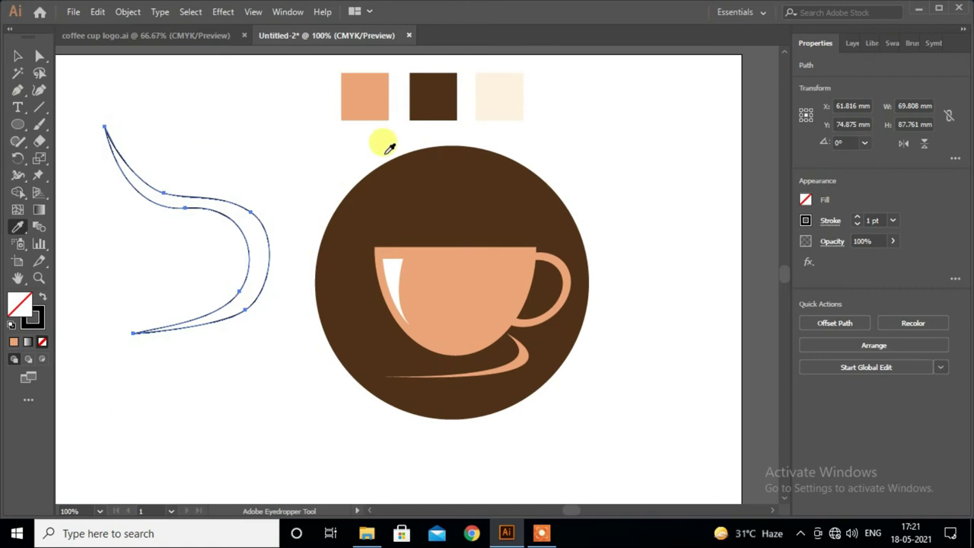
{"action": "left_click", "coordinate": [370, 98]}
{"action": "key", "text": "v"}
{"action": "left_click", "coordinate": [195, 124]}
{"action": "left_click", "coordinate": [234, 221]}
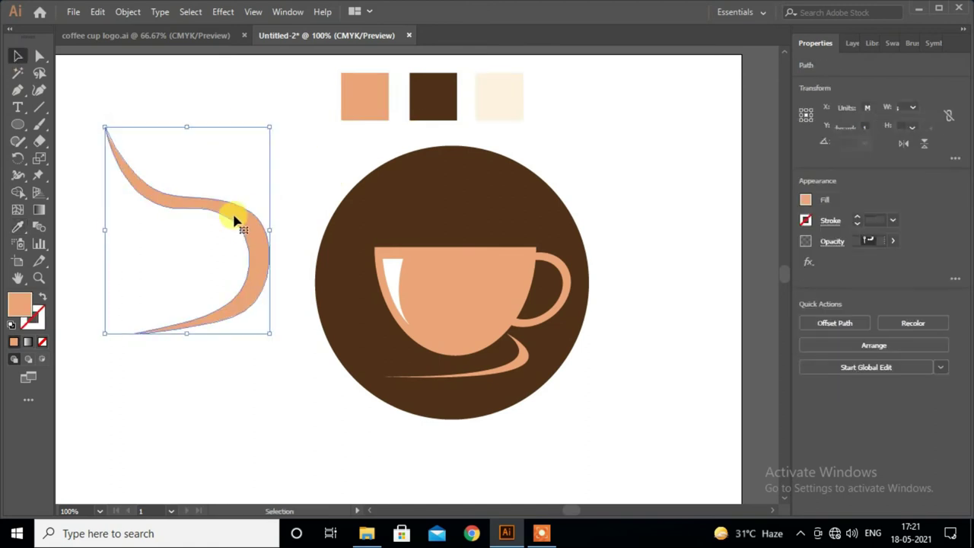
Step: Shorten, tilt and shrink the peach curve, moving it onto the circle above the cup
{"action": "left_click_drag", "start_coordinate": [186, 124], "coordinate": [190, 166]}
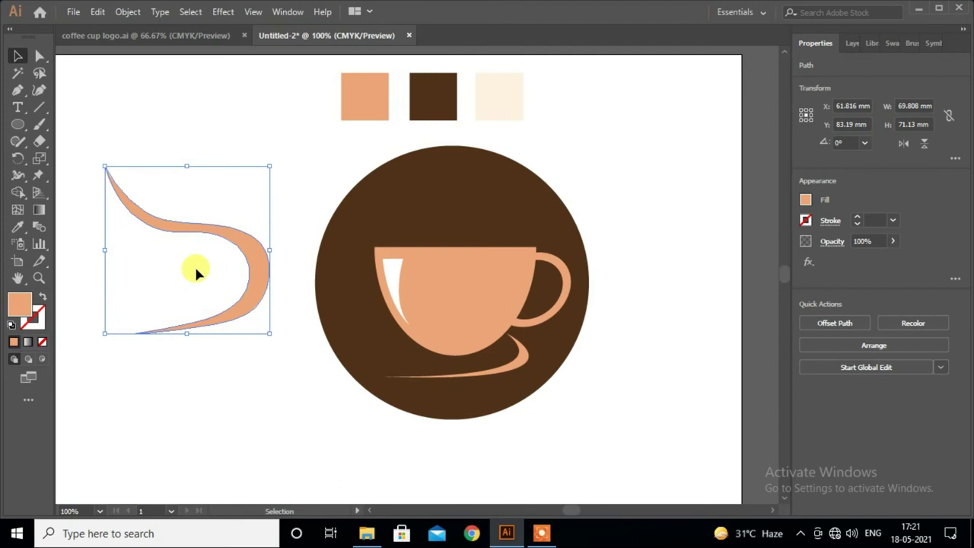
{"action": "mouse_move", "coordinate": [277, 161]}
{"action": "left_mouse_down"}
{"action": "mouse_move", "coordinate": [271, 132]}
{"action": "mouse_move", "coordinate": [273, 168]}
{"action": "mouse_move", "coordinate": [242, 194]}
{"action": "left_mouse_up"}
{"action": "left_click_drag", "start_coordinate": [250, 303], "coordinate": [461, 208]}
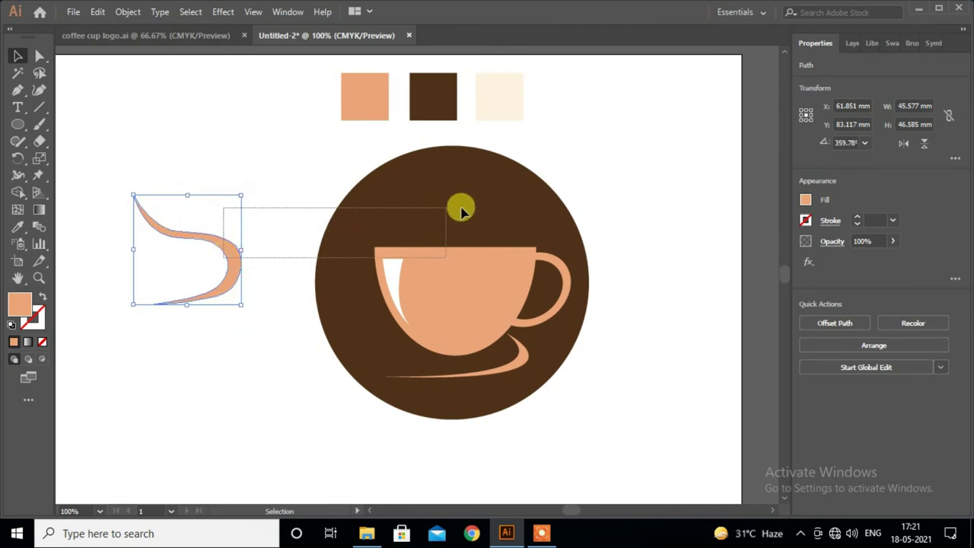
{"action": "left_click_drag", "start_coordinate": [238, 251], "coordinate": [516, 189]}
Step: Resize the steam slightly and lower it to sit on the cup rim
{"action": "left_click", "coordinate": [643, 156]}
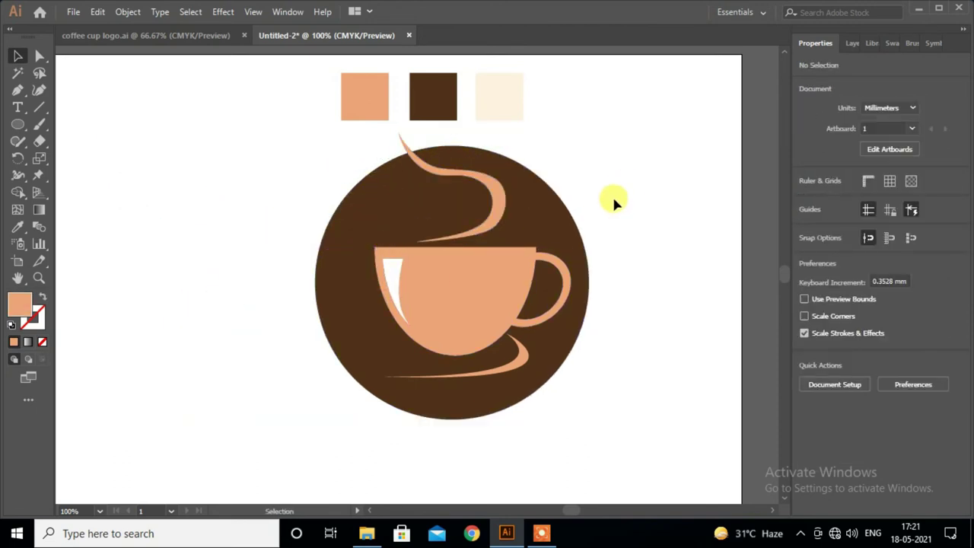
{"action": "left_click", "coordinate": [468, 174]}
{"action": "left_click_drag", "start_coordinate": [503, 139], "coordinate": [496, 146]}
{"action": "left_click", "coordinate": [615, 187]}
{"action": "left_click_drag", "start_coordinate": [479, 220], "coordinate": [477, 238]}
{"action": "left_click", "coordinate": [638, 177]}
Step: Enlarge the brown circle by dragging its corner handle
{"action": "scroll", "coordinate": [626, 181], "scroll_direction": "down", "scroll_amount": 1}
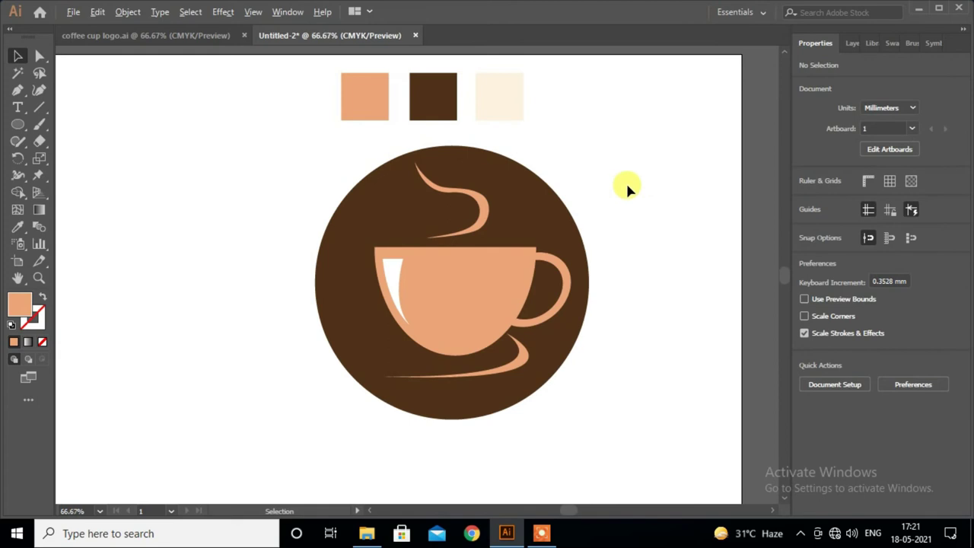
{"action": "left_click", "coordinate": [522, 206]}
{"action": "scroll", "coordinate": [522, 206], "scroll_direction": "up", "scroll_amount": 2}
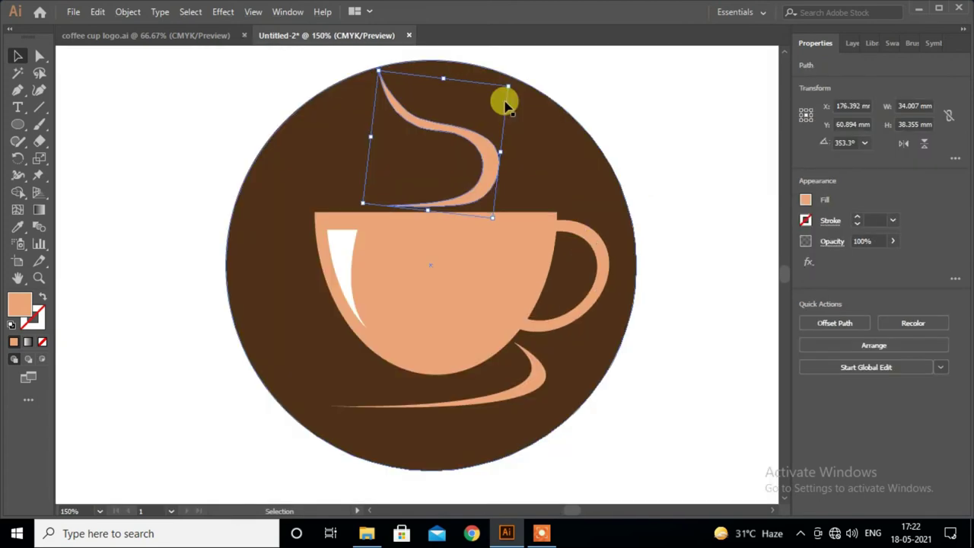
{"action": "left_click", "coordinate": [644, 112]}
{"action": "scroll", "coordinate": [642, 107], "scroll_direction": "down", "scroll_amount": 1}
{"action": "scroll", "coordinate": [643, 113], "scroll_direction": "down", "scroll_amount": 1}
{"action": "scroll", "coordinate": [644, 113], "scroll_direction": "down", "scroll_amount": 1}
{"action": "scroll", "coordinate": [644, 113], "scroll_direction": "down", "scroll_amount": 1}
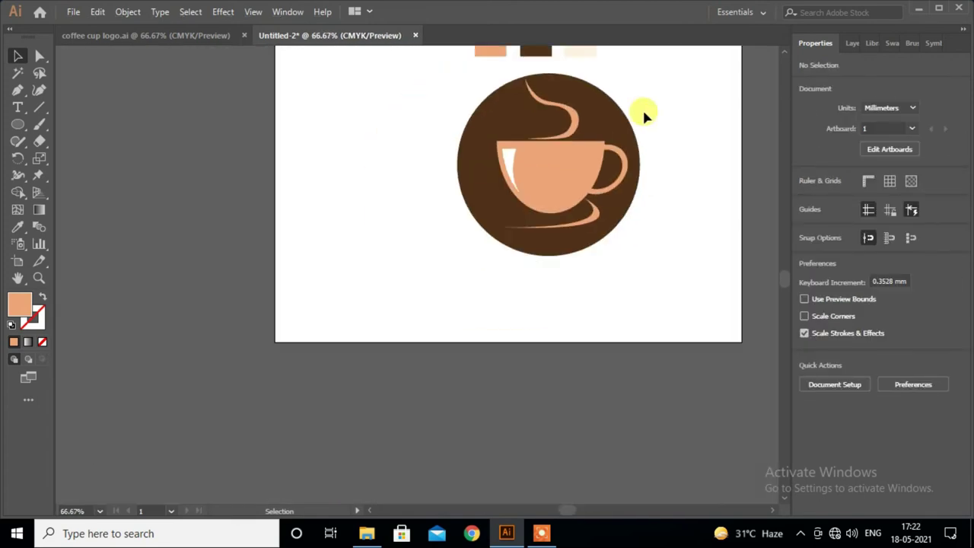
{"action": "scroll", "coordinate": [644, 113], "scroll_direction": "up", "scroll_amount": 1}
{"action": "left_click", "coordinate": [613, 207]}
{"action": "left_click_drag", "start_coordinate": [642, 324], "coordinate": [657, 341]}
Step: Ungroup the coffee cup artwork
{"action": "left_click", "coordinate": [694, 293]}
{"action": "scroll", "coordinate": [694, 293], "scroll_direction": "up", "scroll_amount": 2}
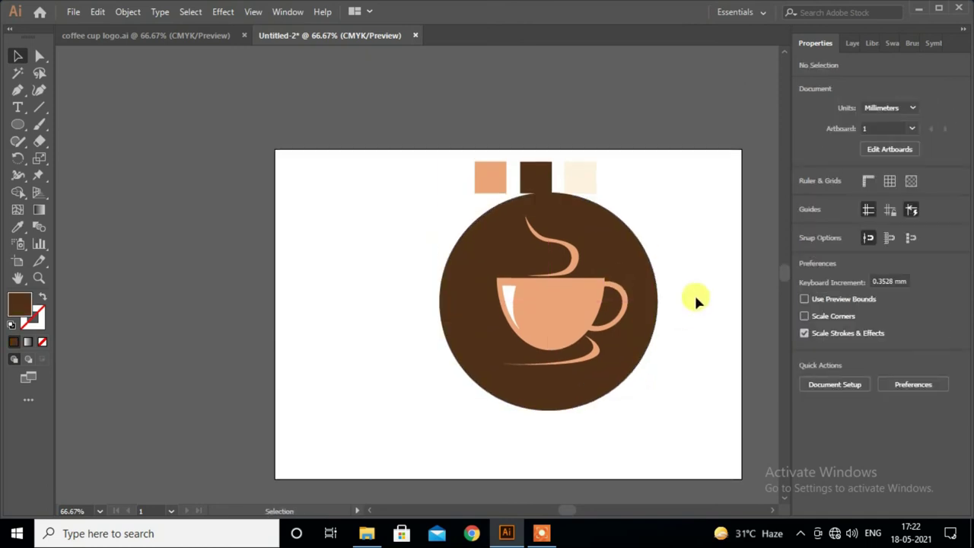
{"action": "left_click", "coordinate": [556, 308]}
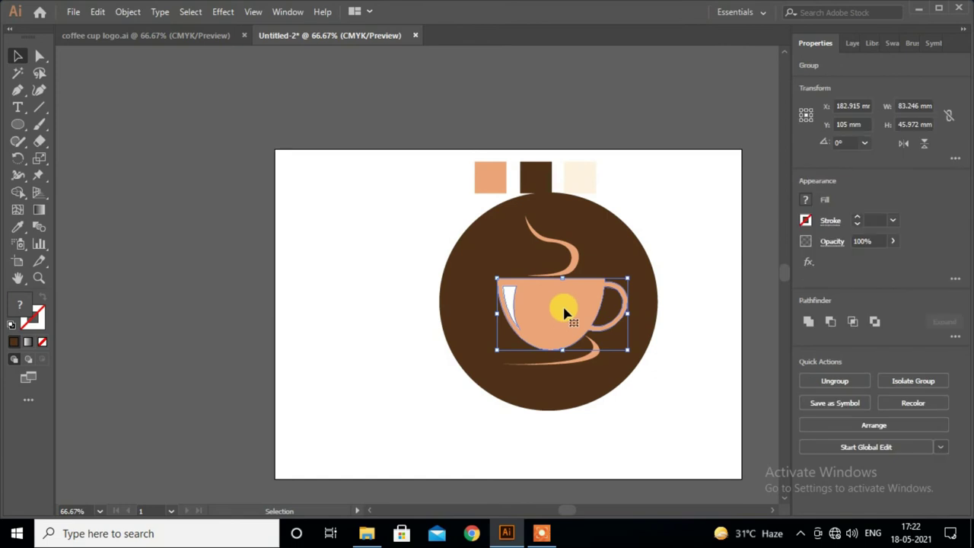
{"action": "scroll", "coordinate": [582, 347], "scroll_direction": "up", "scroll_amount": 2}
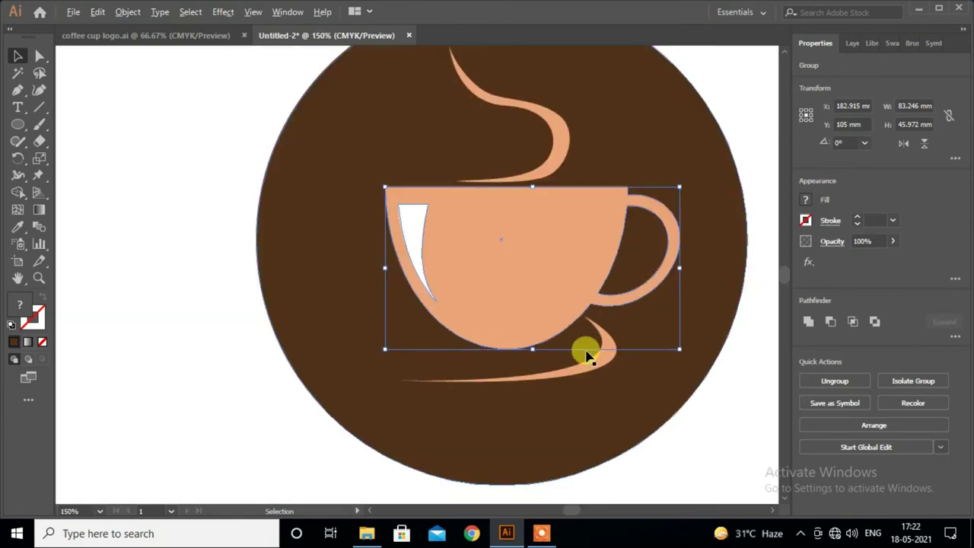
{"action": "right_click", "coordinate": [420, 256]}
{"action": "left_click", "coordinate": [457, 370]}
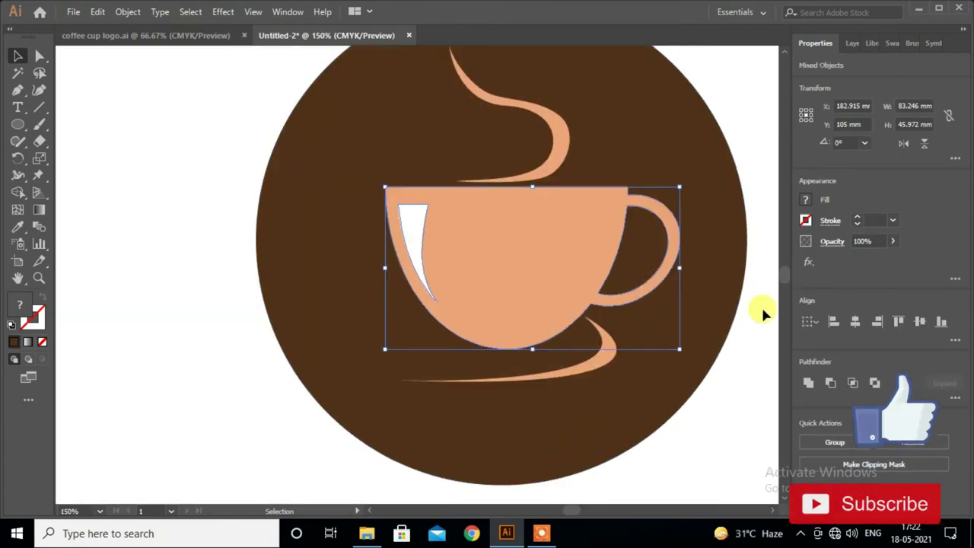
Step: Colour the cup body with the cream swatch using the Eyedropper
{"action": "left_click", "coordinate": [765, 311]}
{"action": "scroll", "coordinate": [573, 315], "scroll_direction": "up", "scroll_amount": 1}
{"action": "left_click", "coordinate": [574, 317]}
{"action": "scroll", "coordinate": [564, 316], "scroll_direction": "up", "scroll_amount": 3}
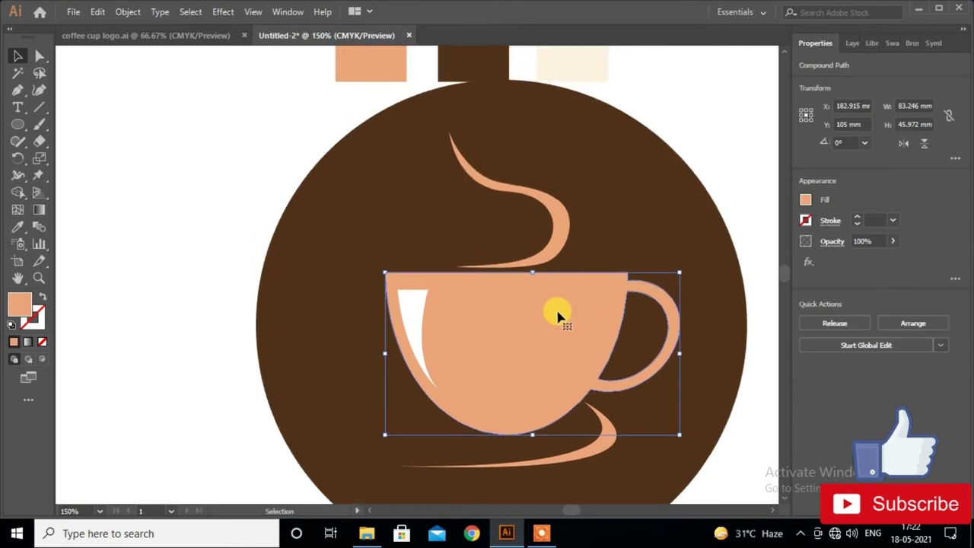
{"action": "left_click", "coordinate": [17, 227]}
{"action": "left_click", "coordinate": [590, 70]}
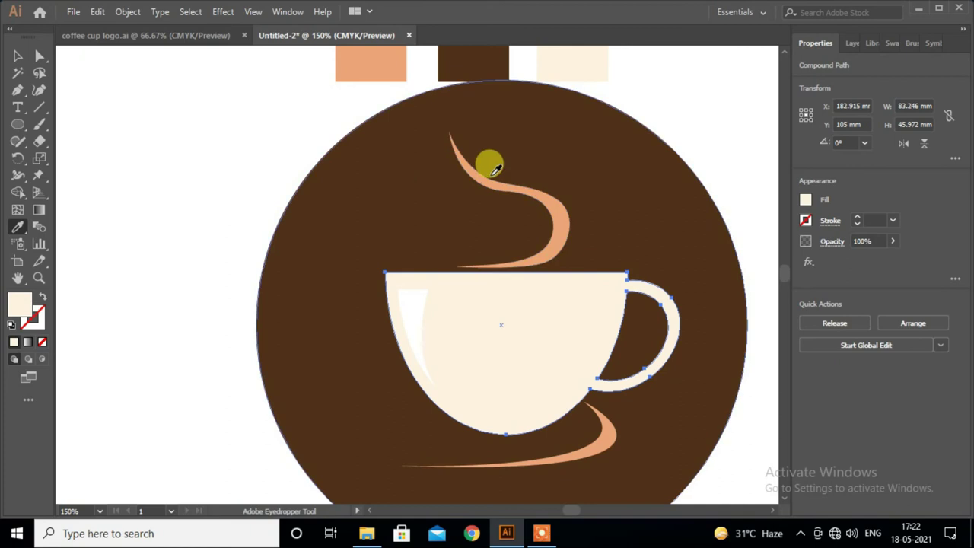
{"action": "left_click", "coordinate": [18, 57]}
Step: Make the steam and the saucer swoosh cream to match the cup
{"action": "left_click", "coordinate": [531, 190]}
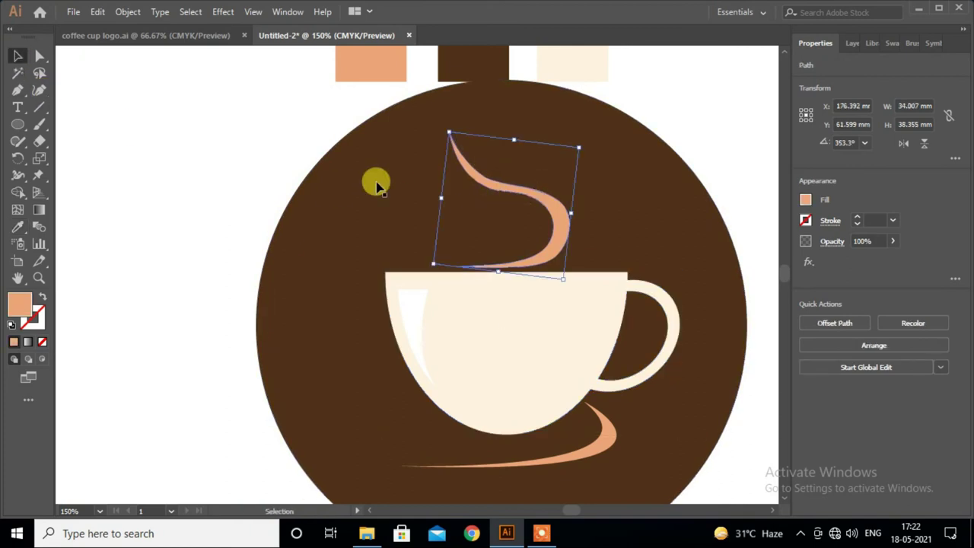
{"action": "left_click", "coordinate": [33, 227]}
{"action": "left_click", "coordinate": [581, 316]}
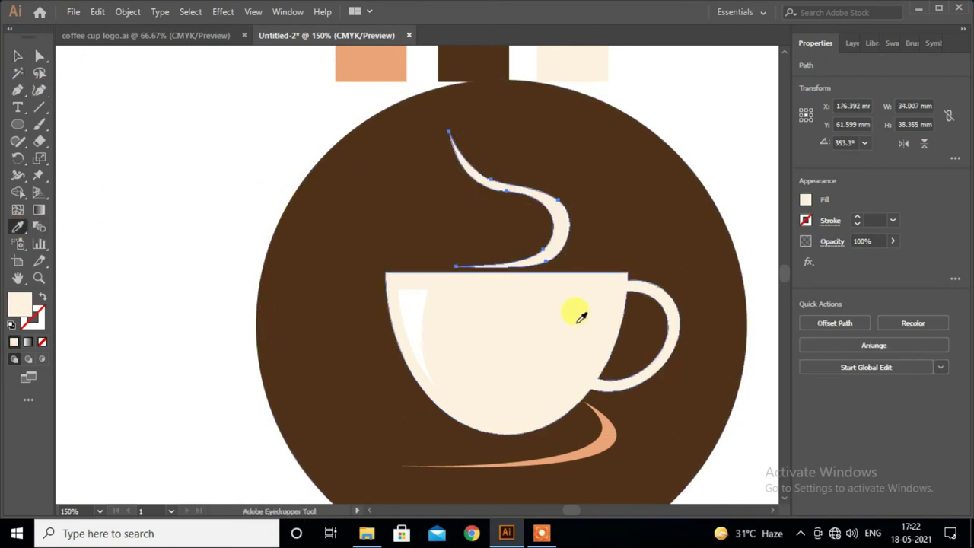
{"action": "left_click", "coordinate": [18, 57]}
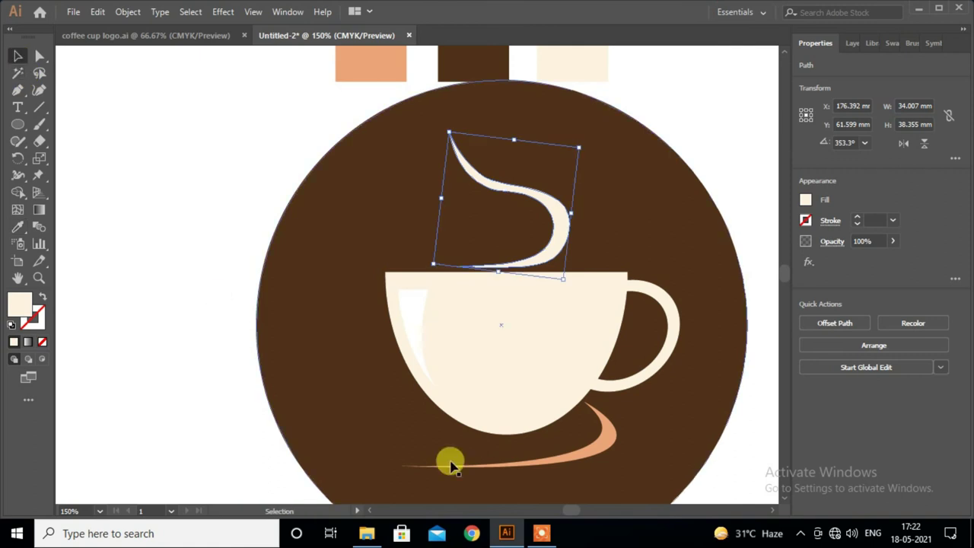
{"action": "left_click", "coordinate": [600, 450]}
{"action": "left_click", "coordinate": [18, 227]}
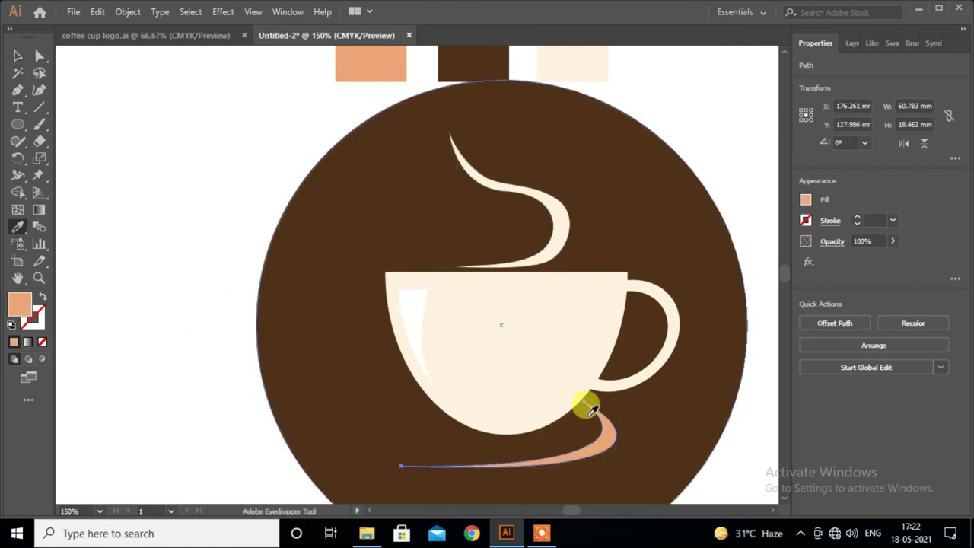
{"action": "left_click", "coordinate": [557, 386]}
{"action": "key", "text": "ctrl+minus"}
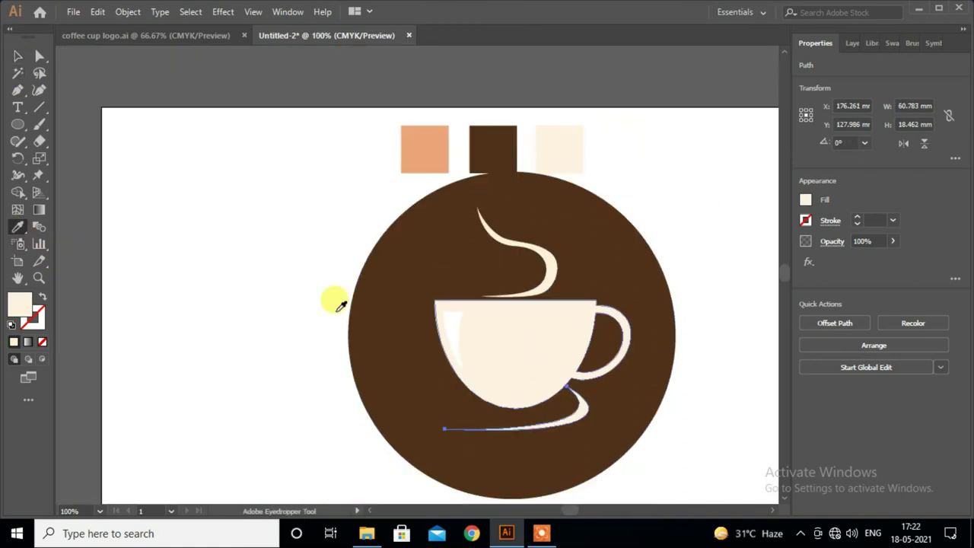
Step: Turn the cup's white highlight the dark brown swatch colour
{"action": "left_click", "coordinate": [18, 58]}
{"action": "left_click", "coordinate": [451, 329]}
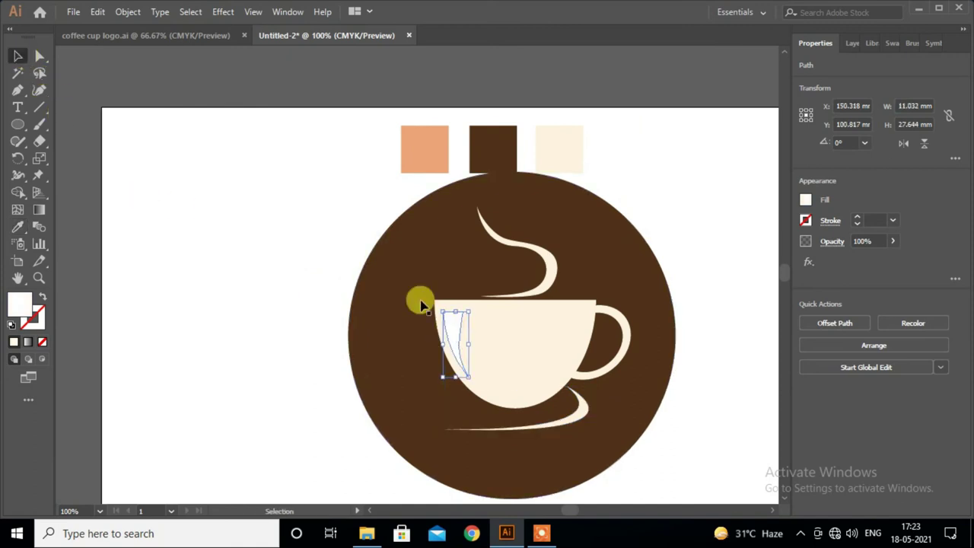
{"action": "left_click", "coordinate": [17, 226]}
{"action": "left_click", "coordinate": [496, 145]}
{"action": "left_click", "coordinate": [17, 57]}
{"action": "left_click", "coordinate": [718, 346]}
Step: Group the circle, cup, steam and swoosh into one badge and move it to the artboard's left
{"action": "scroll", "coordinate": [676, 292], "scroll_direction": "down", "scroll_amount": 2}
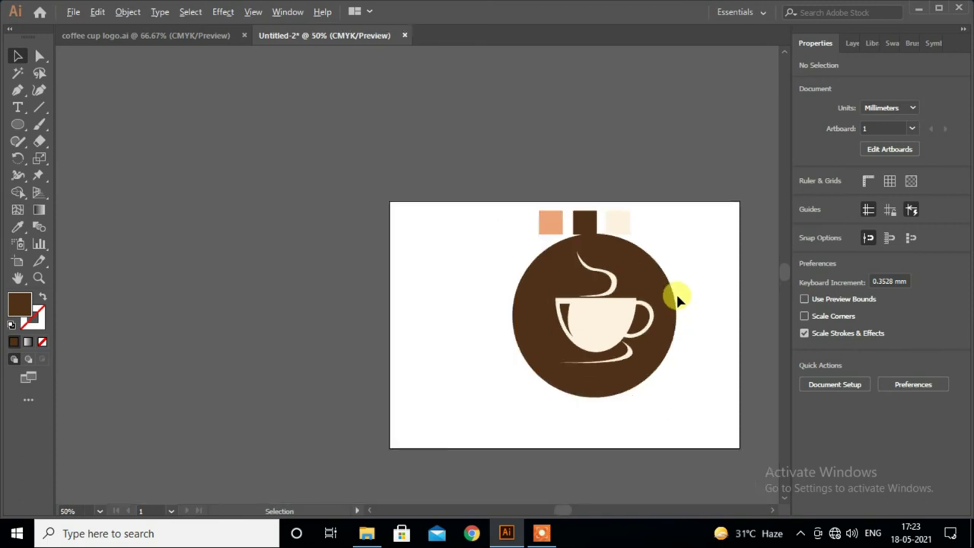
{"action": "scroll", "coordinate": [480, 275], "scroll_direction": "up", "scroll_amount": 1}
{"action": "mouse_move", "coordinate": [427, 205]}
{"action": "left_mouse_down"}
{"action": "mouse_move", "coordinate": [700, 380]}
{"action": "mouse_move", "coordinate": [700, 392]}
{"action": "left_mouse_up"}
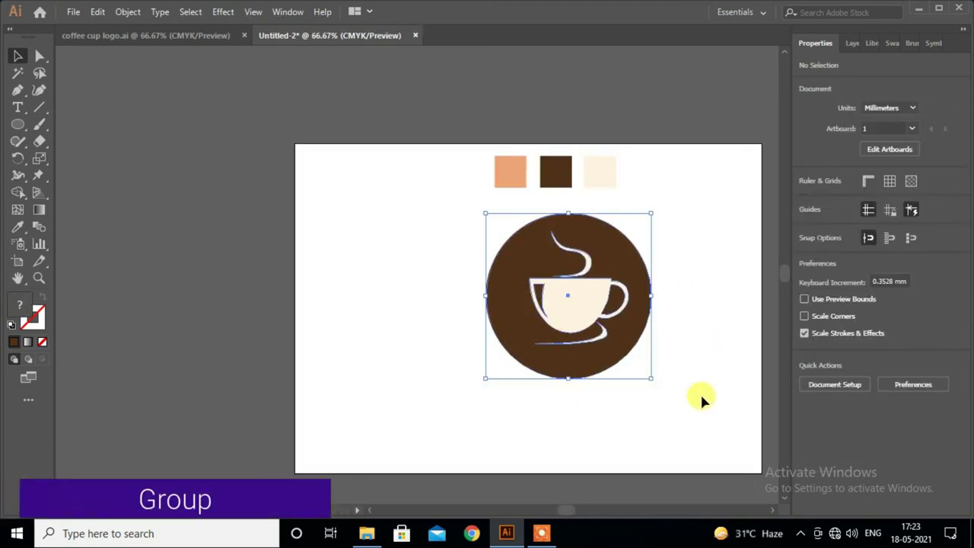
{"action": "right_click", "coordinate": [592, 308]}
{"action": "left_click", "coordinate": [629, 185]}
{"action": "left_click", "coordinate": [684, 263]}
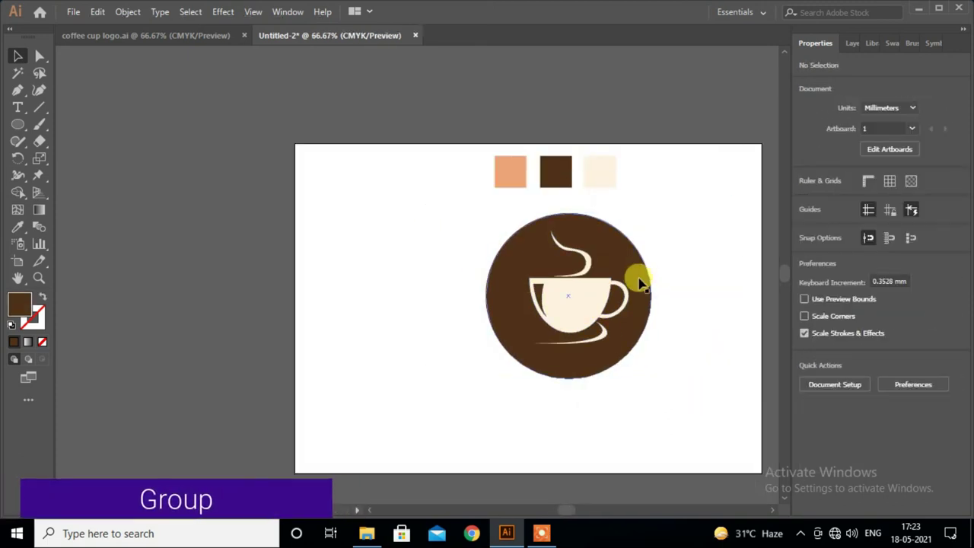
{"action": "left_click_drag", "start_coordinate": [639, 277], "coordinate": [469, 266]}
{"action": "left_click", "coordinate": [619, 353]}
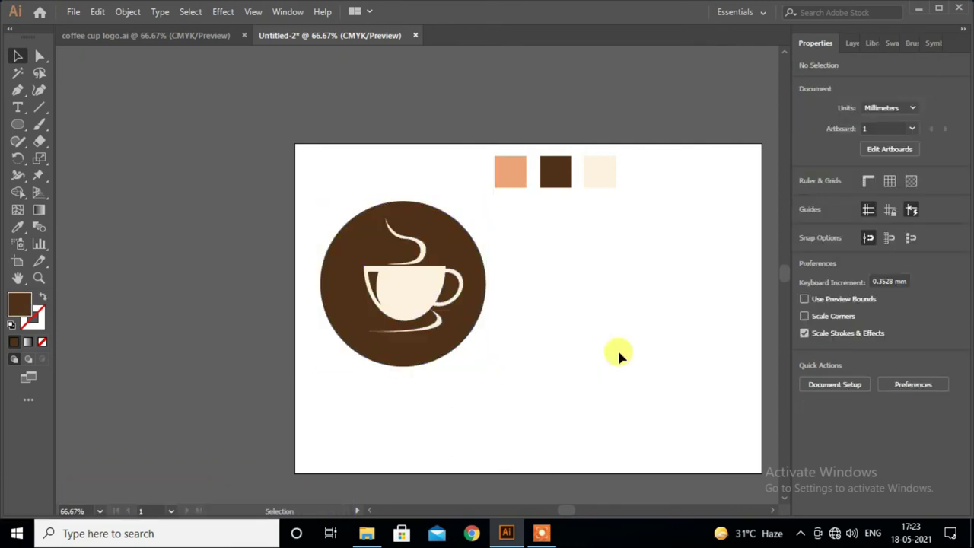
{"action": "scroll", "coordinate": [617, 347], "scroll_direction": "down", "scroll_amount": 2}
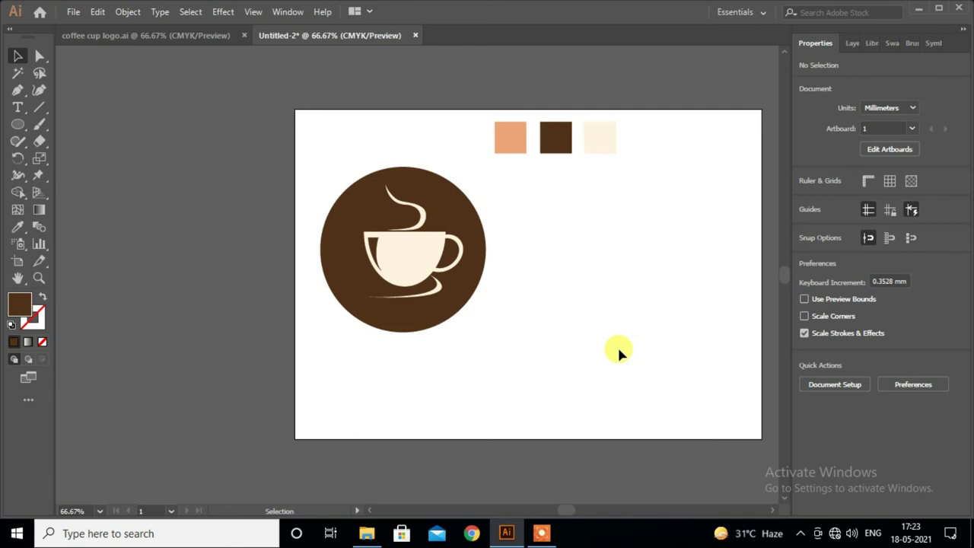
{"action": "scroll", "coordinate": [617, 344], "scroll_direction": "up", "scroll_amount": 1, "text": "alt"}
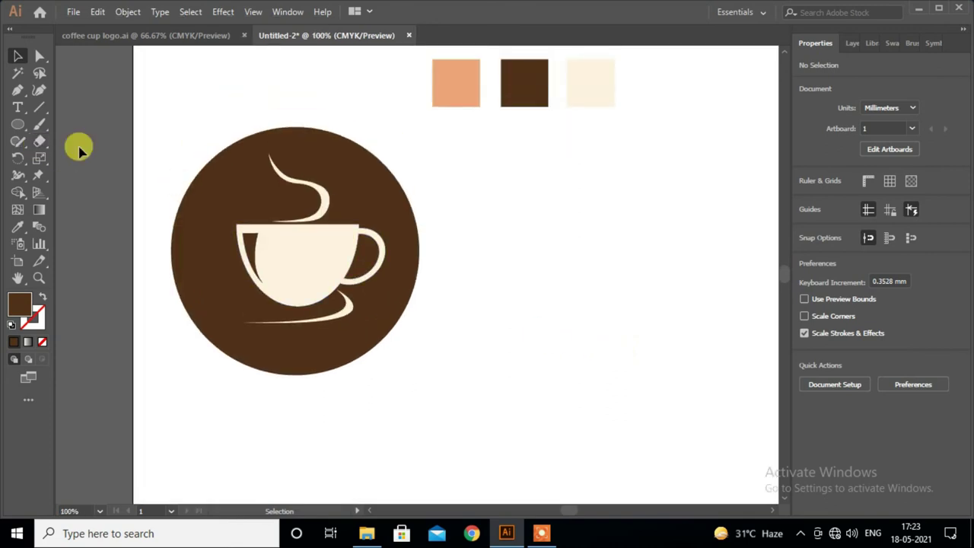
Step: Add 36 pt 'Coffee Cup' text to the right of the brown circle
{"action": "left_click", "coordinate": [18, 107]}
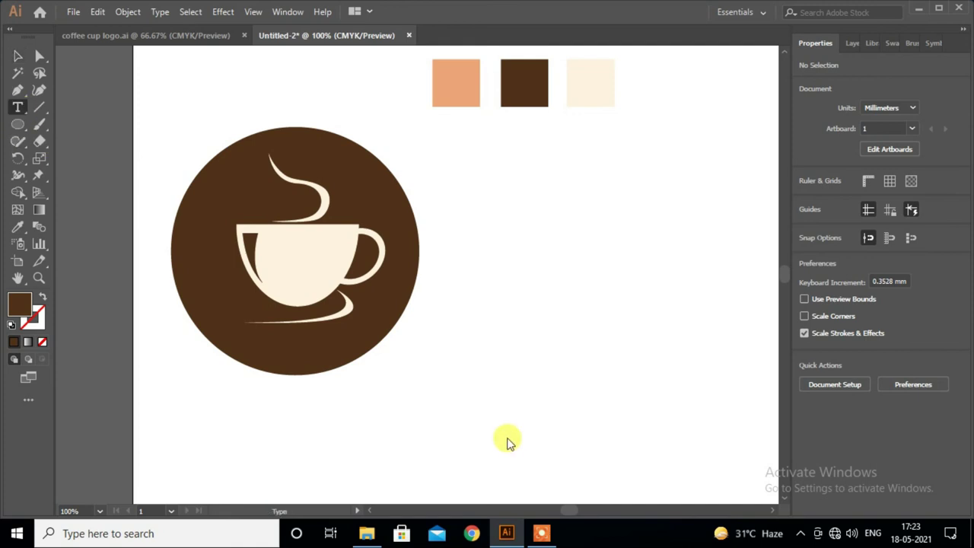
{"action": "left_click", "coordinate": [483, 308]}
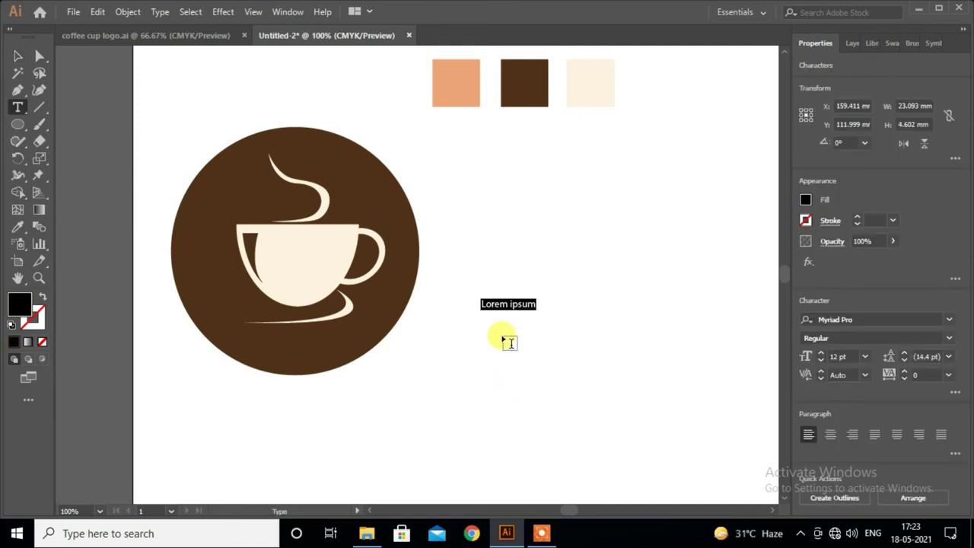
{"action": "left_click", "coordinate": [864, 357]}
{"action": "left_click", "coordinate": [883, 297]}
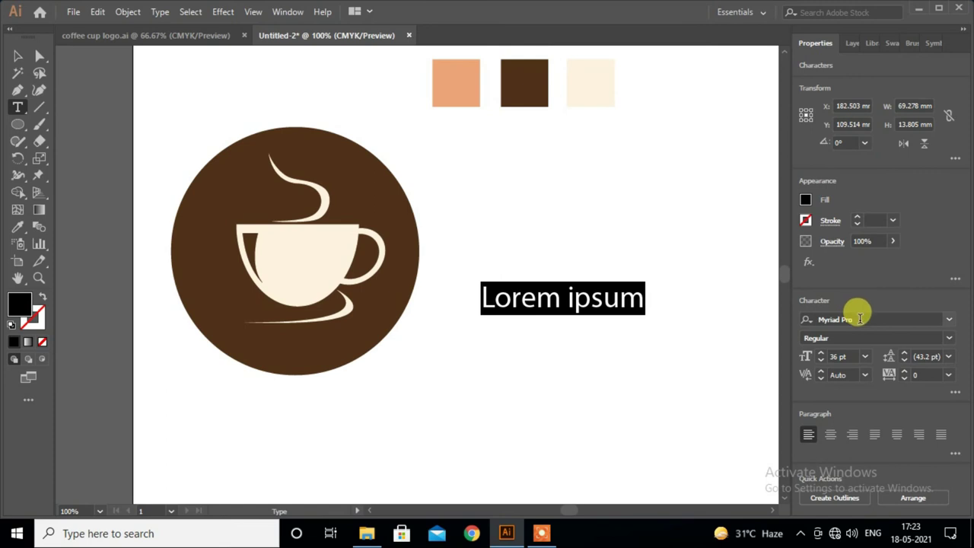
{"action": "type", "text": "Co"}
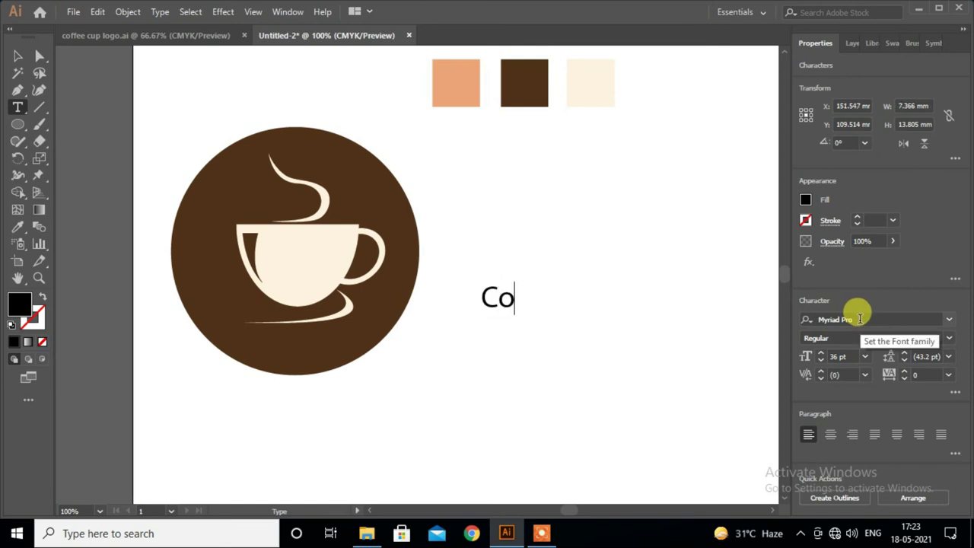
{"action": "type", "text": "ffee Cup"}
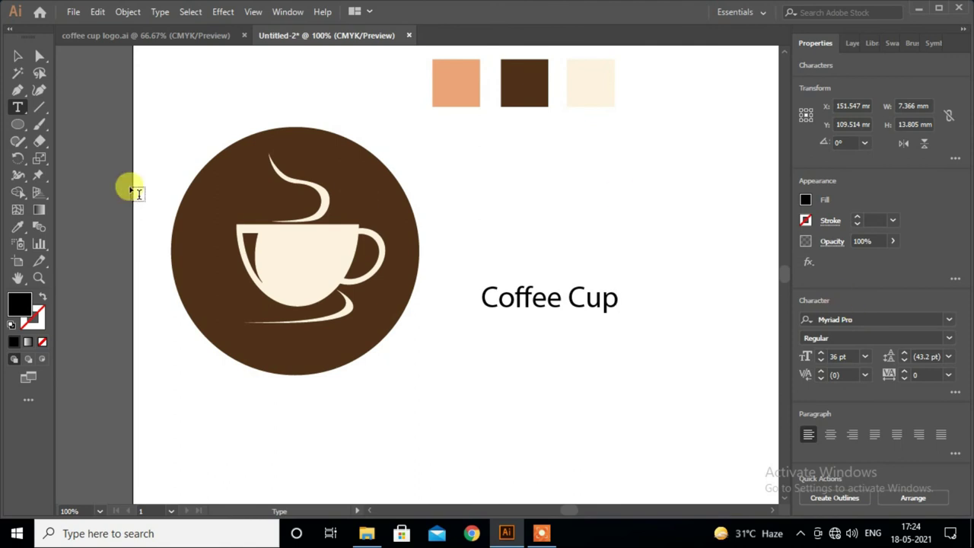
Step: Select the Coffee Cup text as an object and enlarge it to 48 pt
{"action": "left_click", "coordinate": [17, 56]}
{"action": "left_click_drag", "start_coordinate": [536, 296], "coordinate": [529, 297]}
{"action": "left_click", "coordinate": [865, 358]}
{"action": "left_click", "coordinate": [880, 308]}
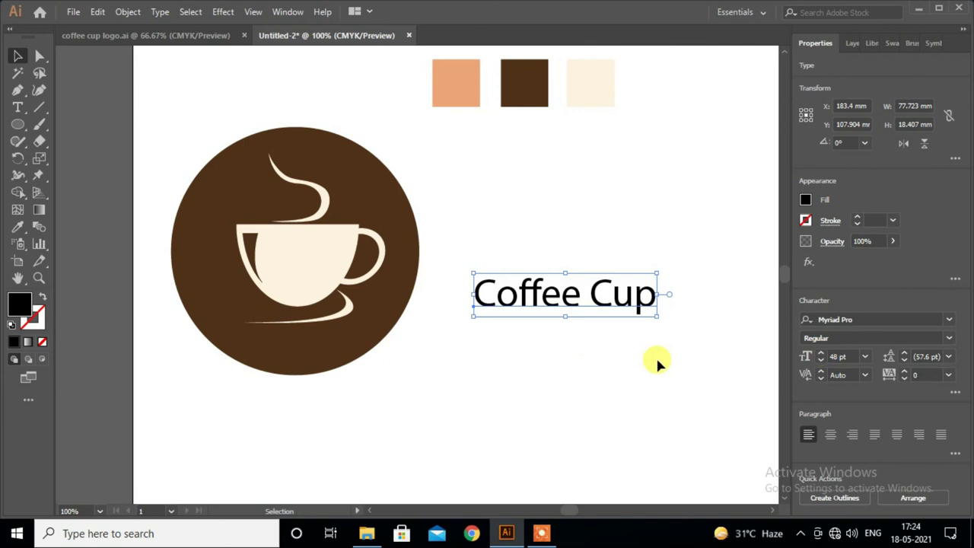
{"action": "left_click", "coordinate": [949, 320]}
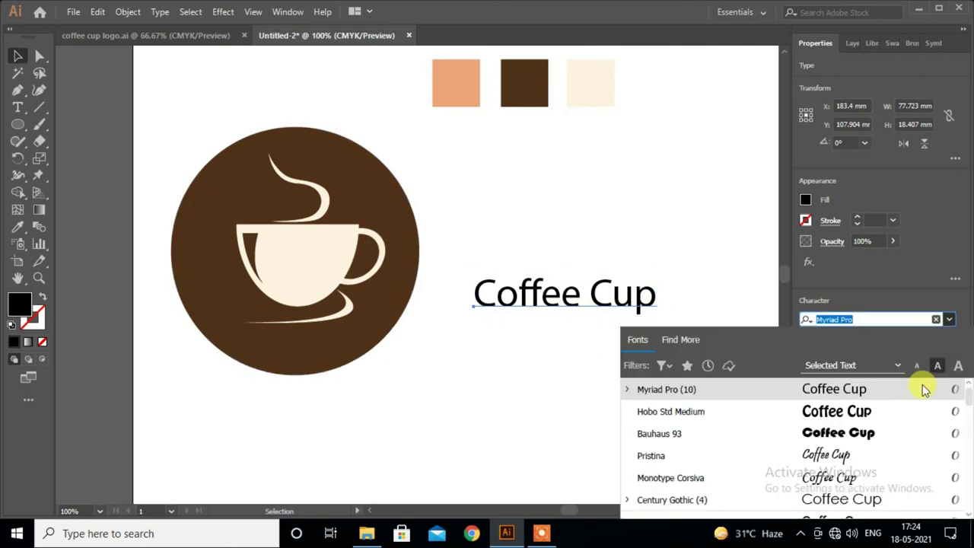
Step: Set the text to Bauhaus 93 and fill it with the peach swatch colour
{"action": "left_click", "coordinate": [871, 435]}
{"action": "left_click", "coordinate": [20, 228]}
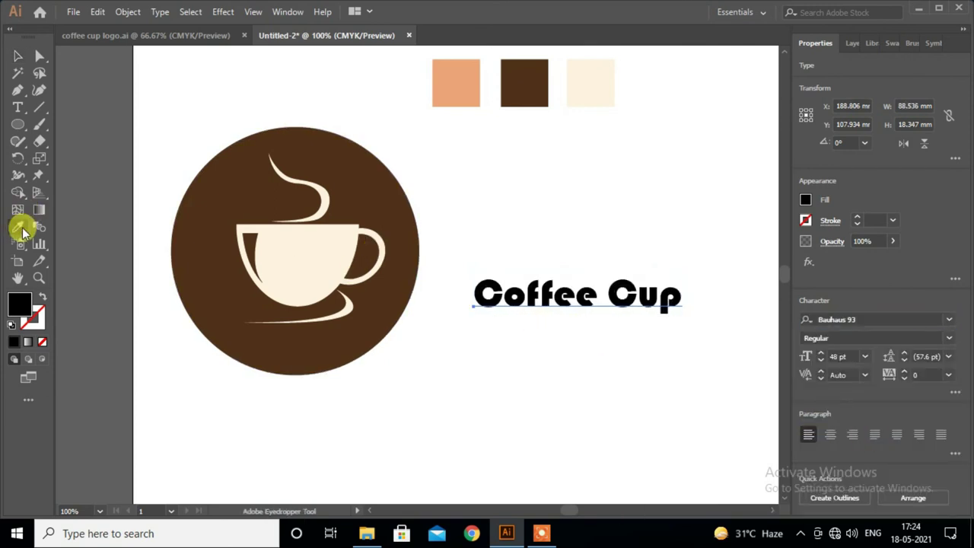
{"action": "left_click", "coordinate": [532, 79]}
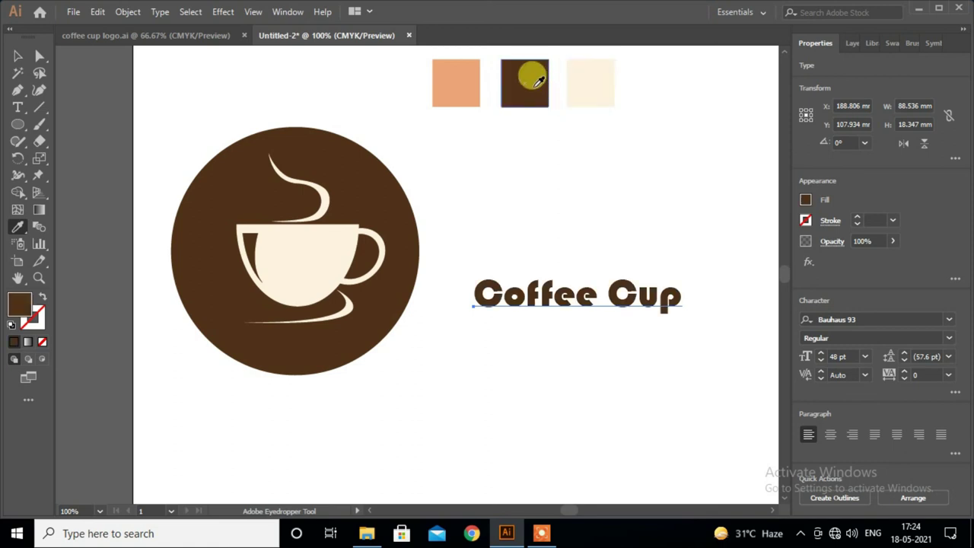
{"action": "left_click", "coordinate": [460, 79]}
{"action": "left_click", "coordinate": [20, 61]}
Step: Move the text beside the cup over the circle's lower right and make it 60 pt
{"action": "left_click_drag", "start_coordinate": [507, 298], "coordinate": [325, 356]}
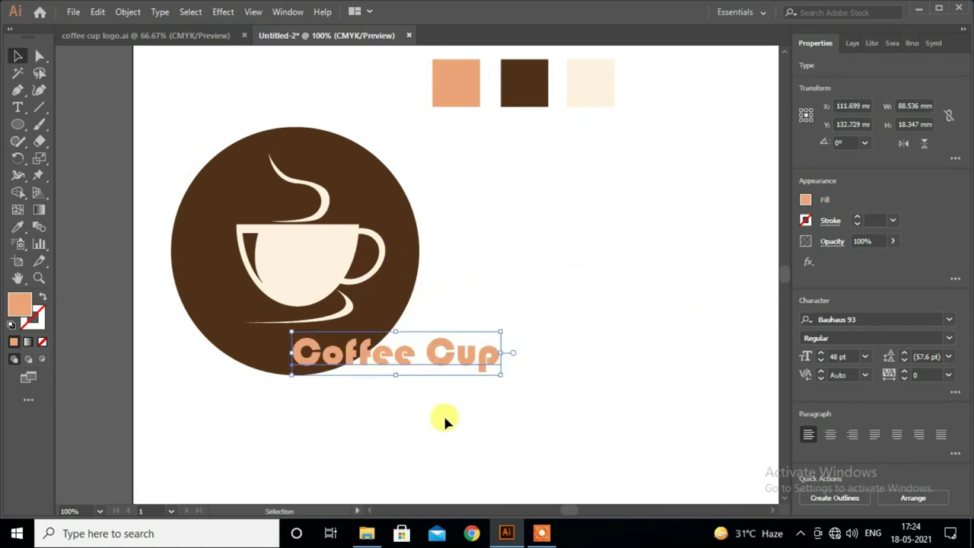
{"action": "left_click_drag", "start_coordinate": [407, 352], "coordinate": [472, 306]}
{"action": "left_click", "coordinate": [865, 356]}
{"action": "left_click", "coordinate": [874, 332]}
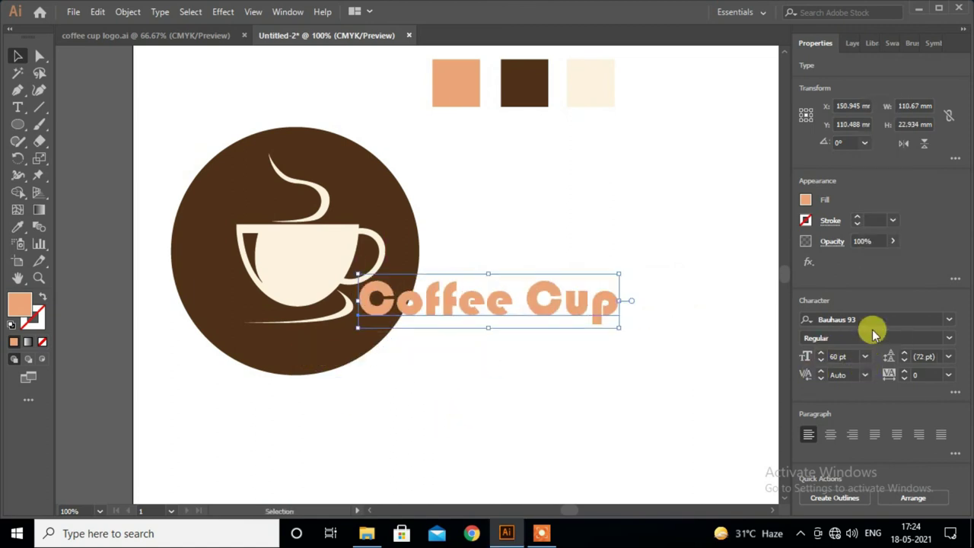
{"action": "left_click", "coordinate": [459, 435]}
{"action": "left_click", "coordinate": [513, 309]}
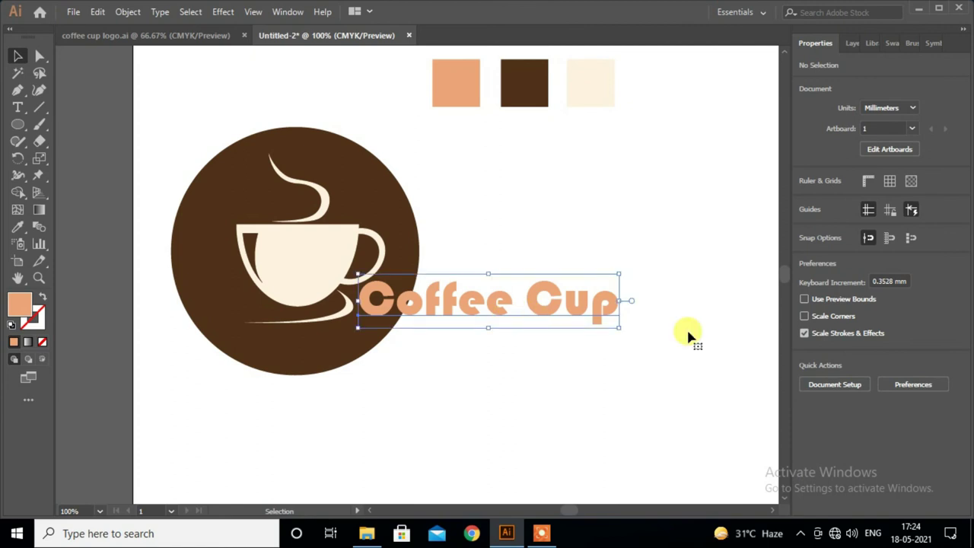
{"action": "left_click", "coordinate": [950, 319]}
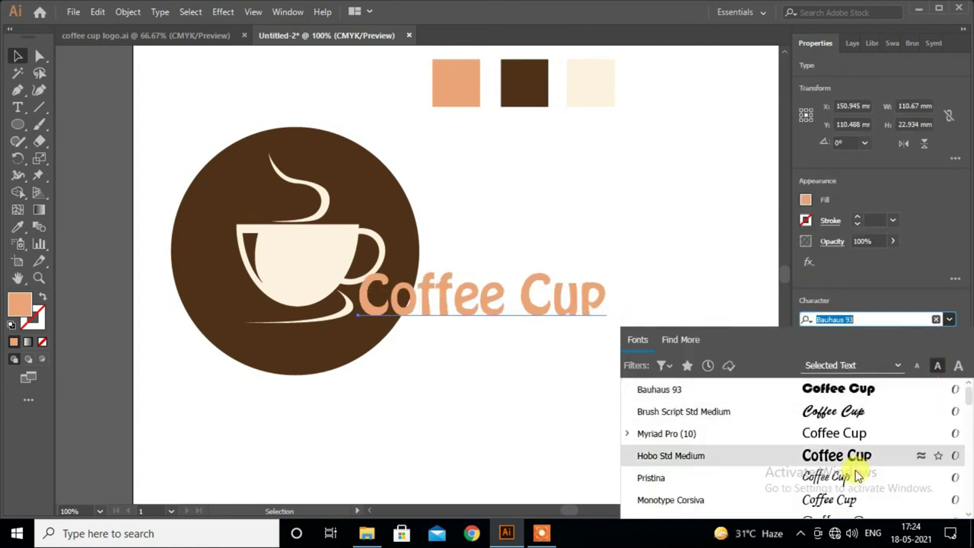
Step: Set Coffee Cup to Matura MT Script Capitals with a cream fill and black stroke
{"action": "scroll", "coordinate": [848, 456], "scroll_direction": "down", "scroll_amount": 15}
{"action": "left_click", "coordinate": [853, 433]}
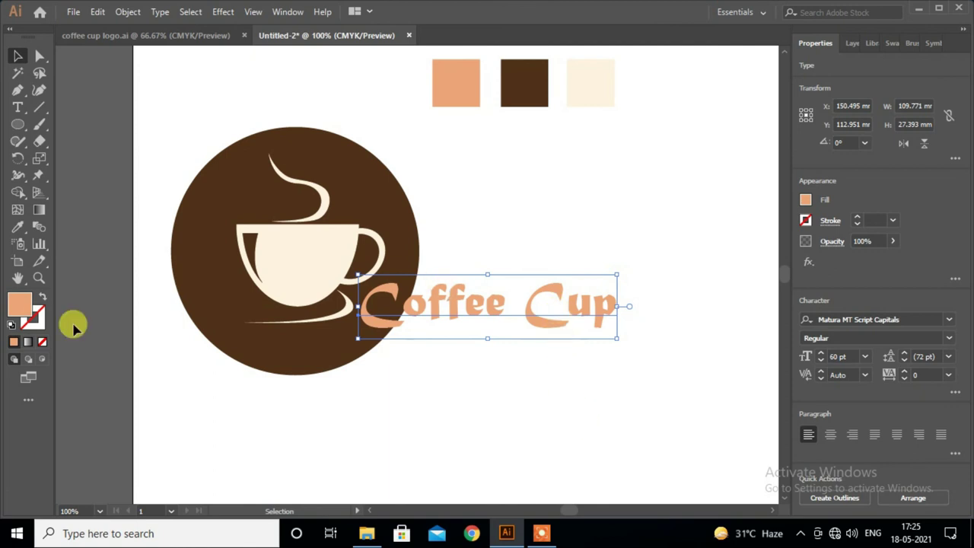
{"action": "left_click", "coordinate": [590, 78]}
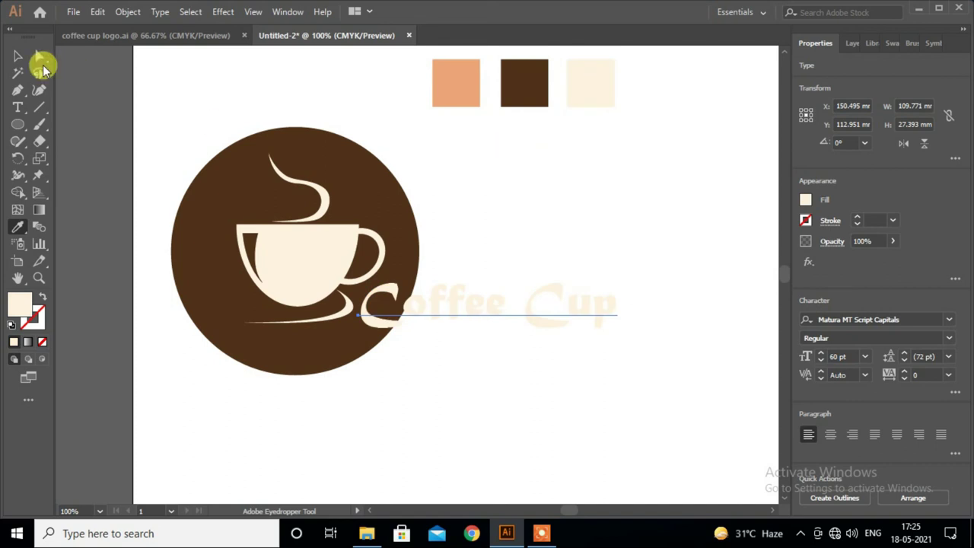
{"action": "left_click", "coordinate": [805, 220]}
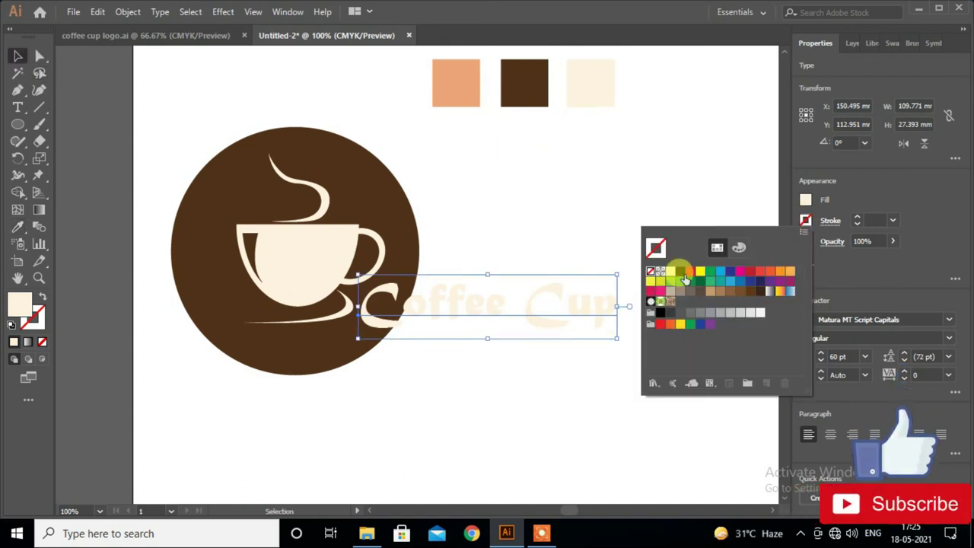
{"action": "left_click", "coordinate": [680, 271]}
{"action": "left_click", "coordinate": [549, 348]}
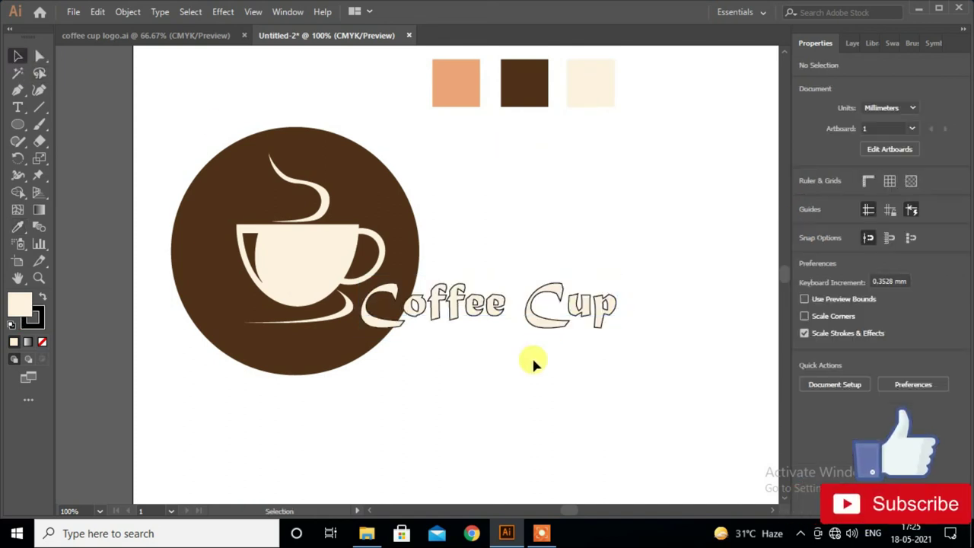
{"action": "key", "text": "ctrl+minus"}
{"action": "key", "text": "ctrl+minus"}
Step: Marquee-select the circle, cup and text and drag them to the artboard centre
{"action": "left_click_drag", "start_coordinate": [355, 248], "coordinate": [584, 367]}
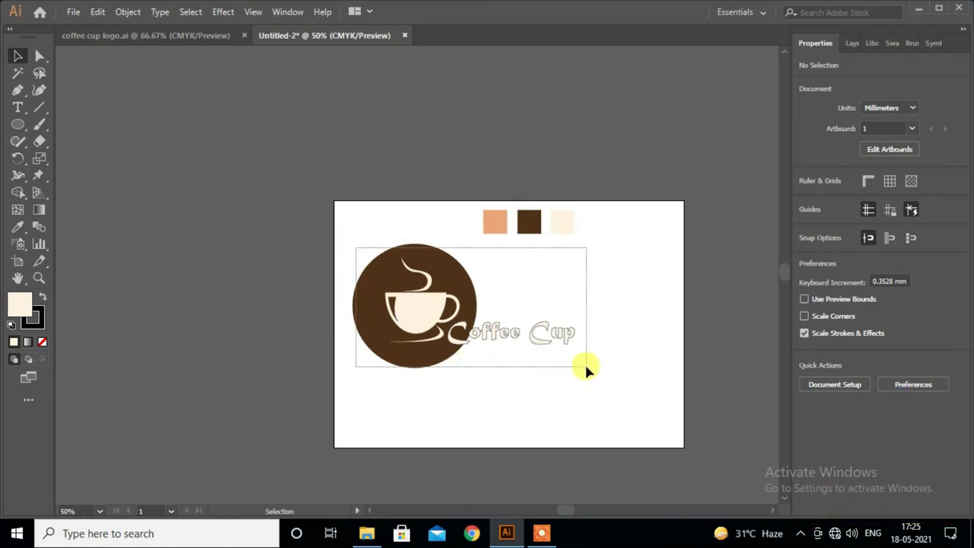
{"action": "left_click_drag", "start_coordinate": [487, 348], "coordinate": [555, 367]}
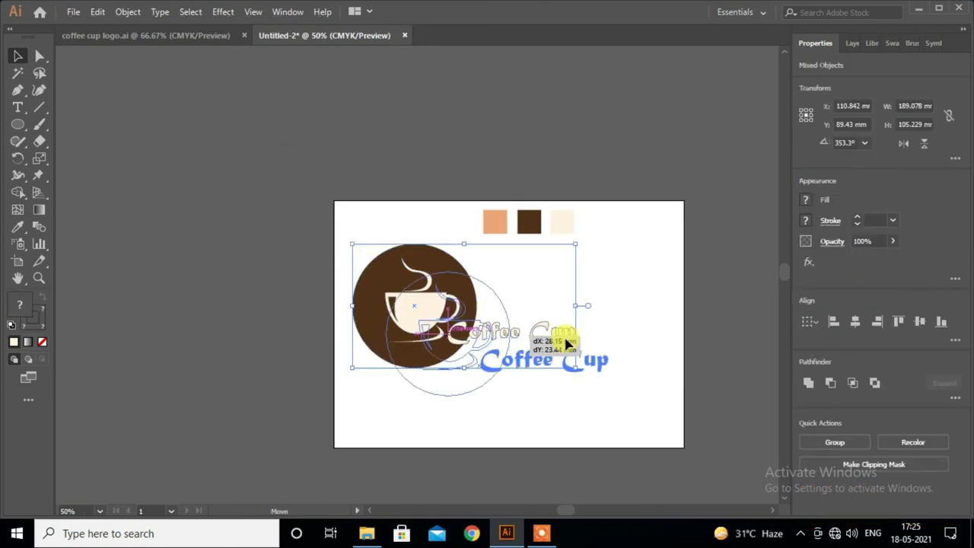
{"action": "left_click", "coordinate": [530, 403]}
{"action": "scroll", "coordinate": [531, 403], "scroll_direction": "down", "scroll_amount": 1}
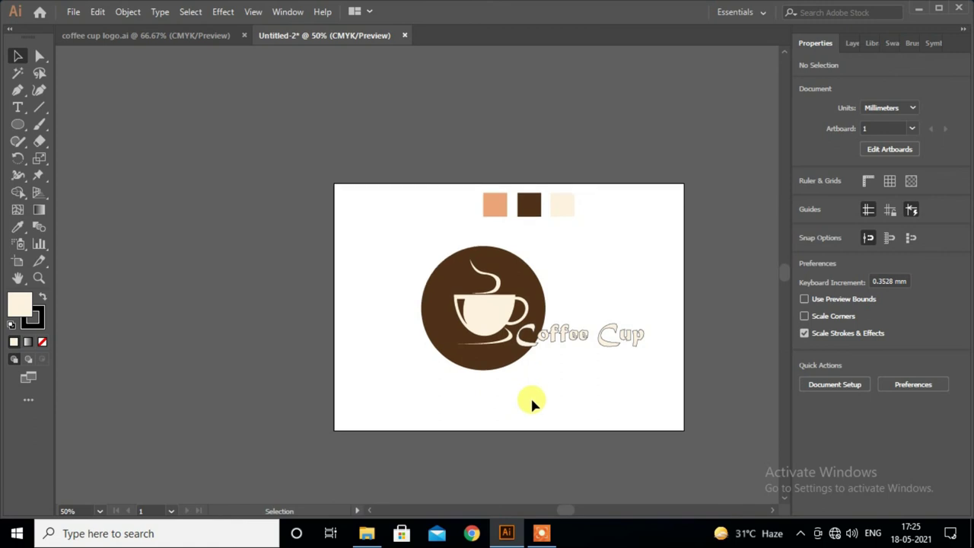
{"action": "scroll", "coordinate": [532, 401], "scroll_direction": "up", "scroll_amount": 1, "text": "alt"}
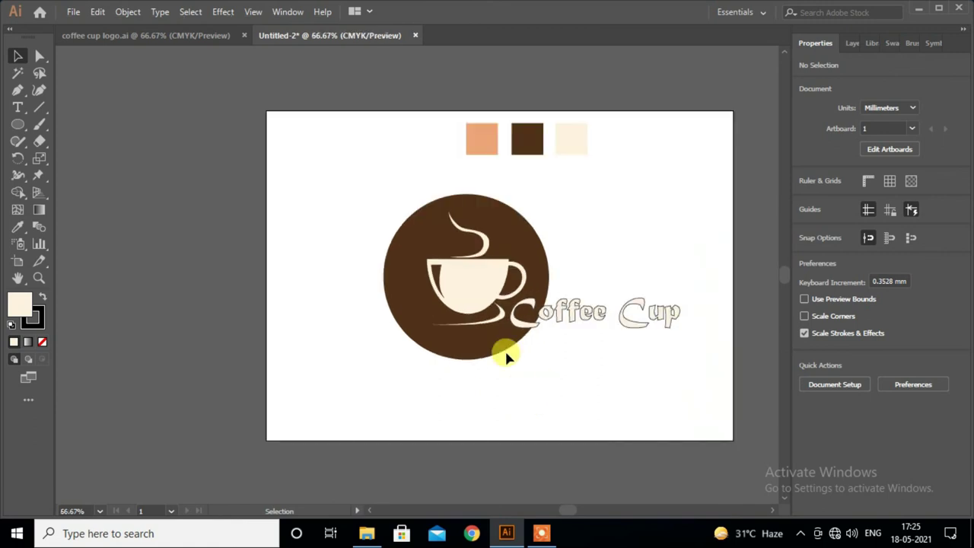